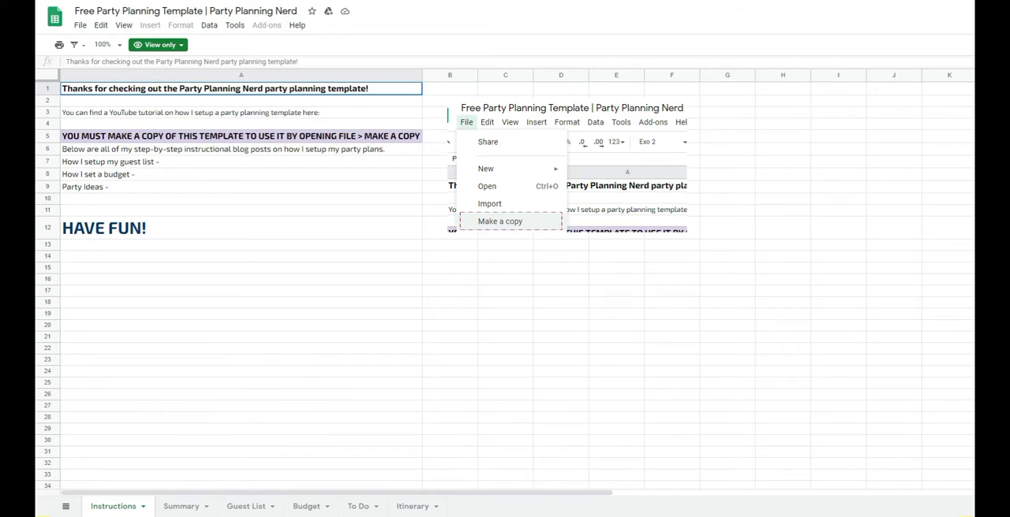
- Make an own copy of the party planning template in My Drive, named "My Baby's 1st Birthday"
{"action": "left_click", "coordinate": [81, 25]}
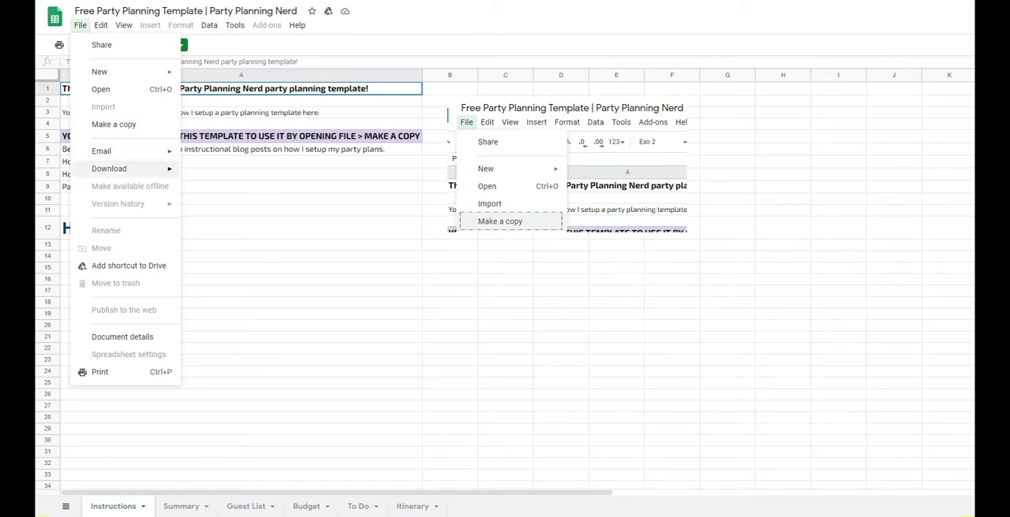
{"action": "mouse_move", "coordinate": [109, 169]}
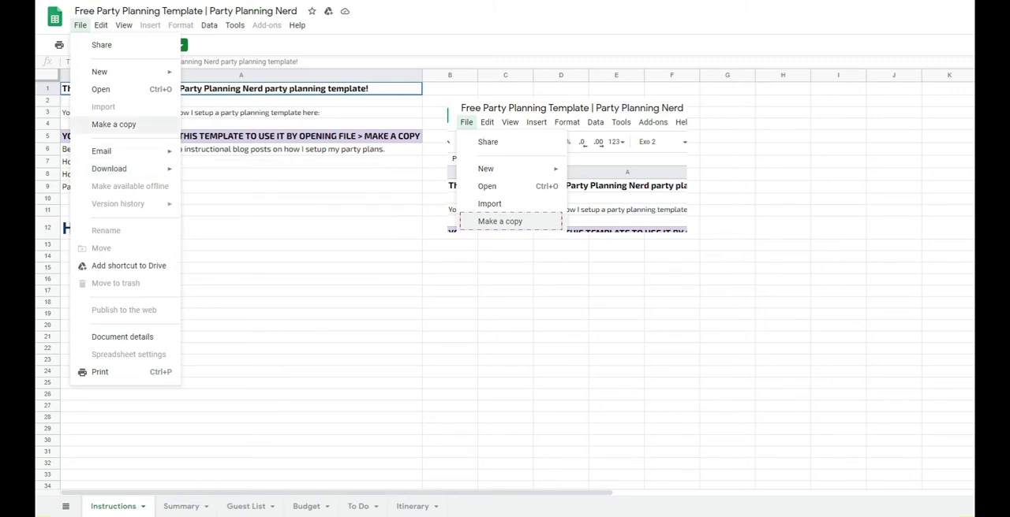
{"action": "left_click", "coordinate": [114, 124]}
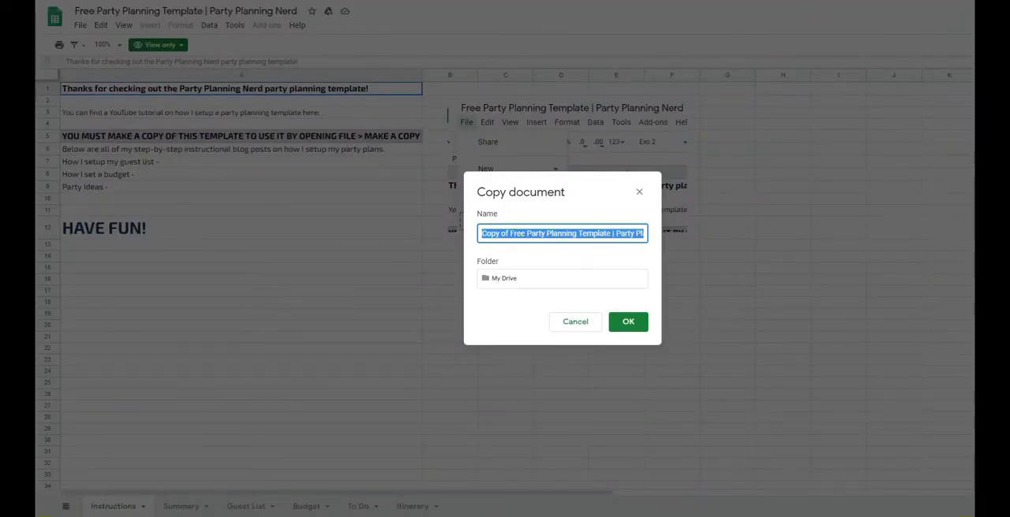
{"action": "left_click", "coordinate": [482, 234]}
{"action": "key", "text": "shift+End"}
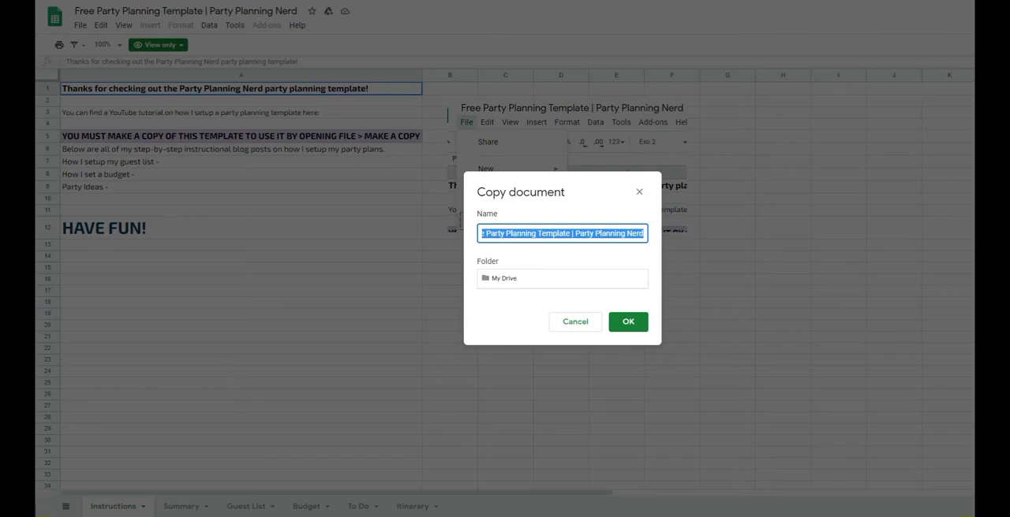
{"action": "type", "text": "My Baby's "}
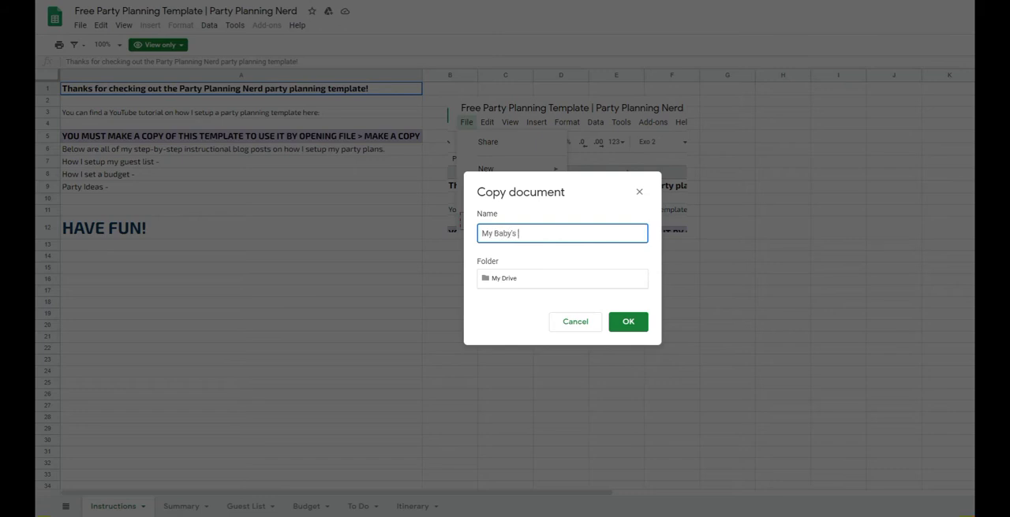
{"action": "type", "text": "1st Birthday"}
{"action": "key", "text": "Return"}
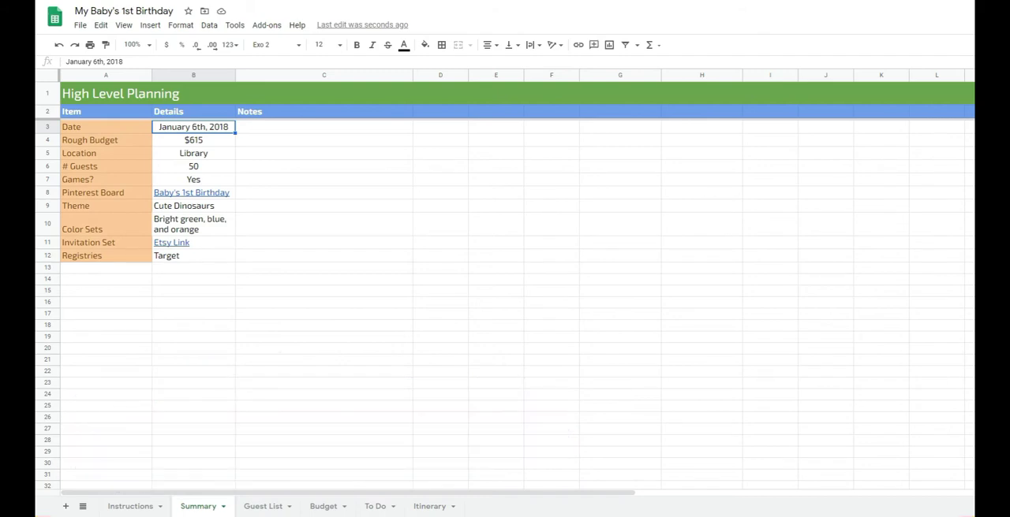
- Fill in the summary details with the date December 2020, the location Home and 25 guests
{"action": "type", "text": "December 2020"}
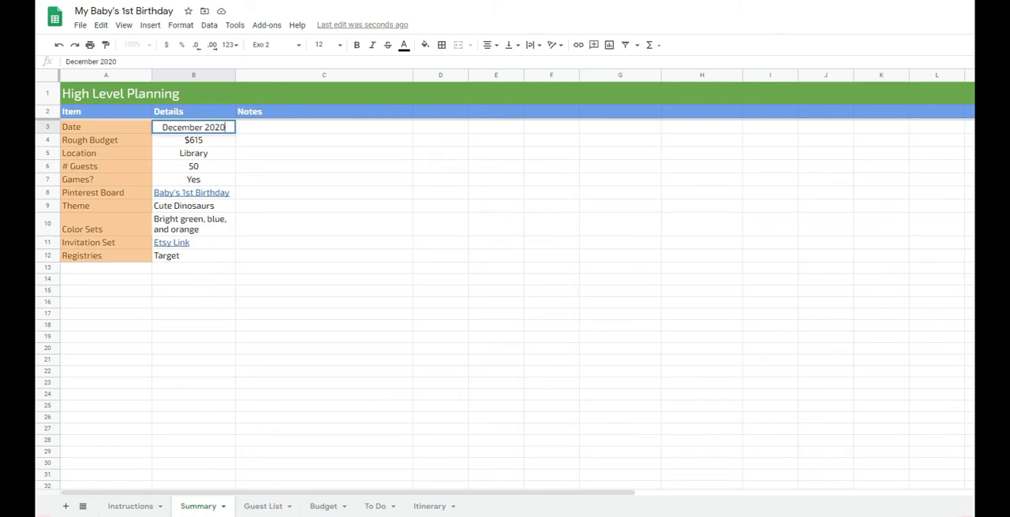
{"action": "key", "text": "Return"}
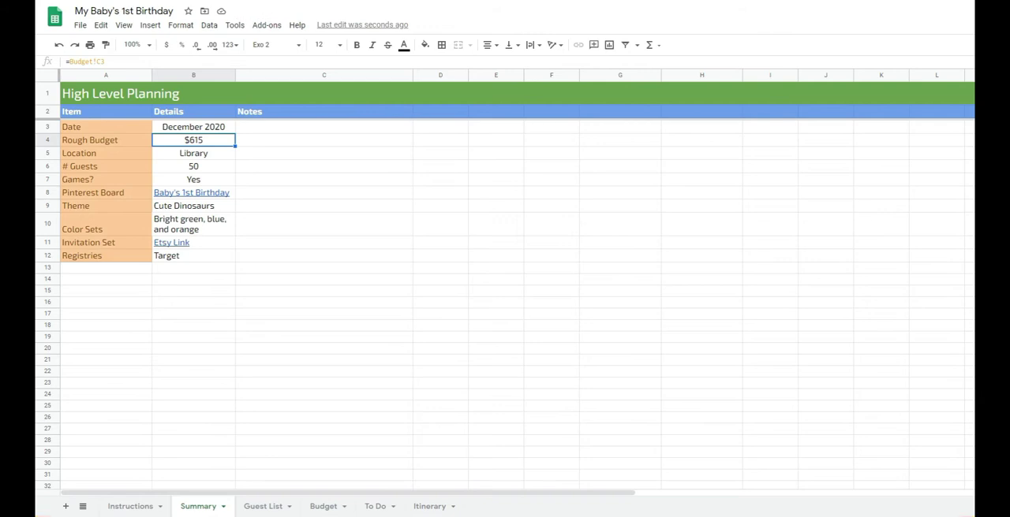
{"action": "key", "text": "Down"}
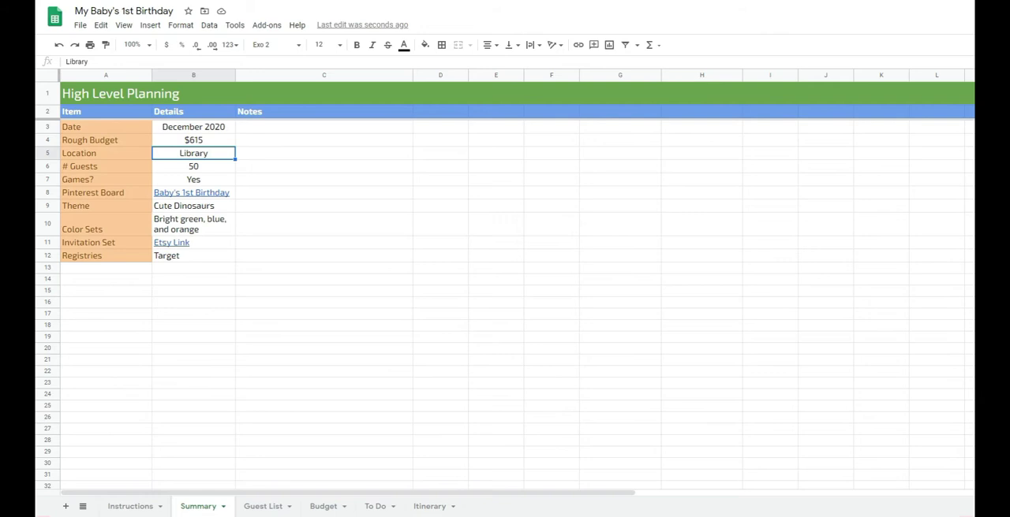
{"action": "type", "text": "Home"}
{"action": "key", "text": "Return"}
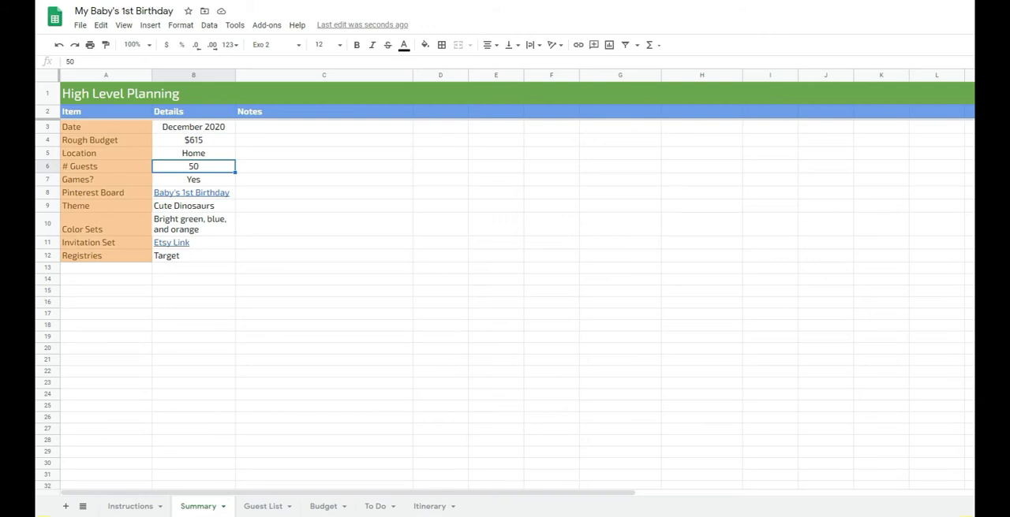
{"action": "type", "text": "25"}
{"action": "key", "text": "Return"}
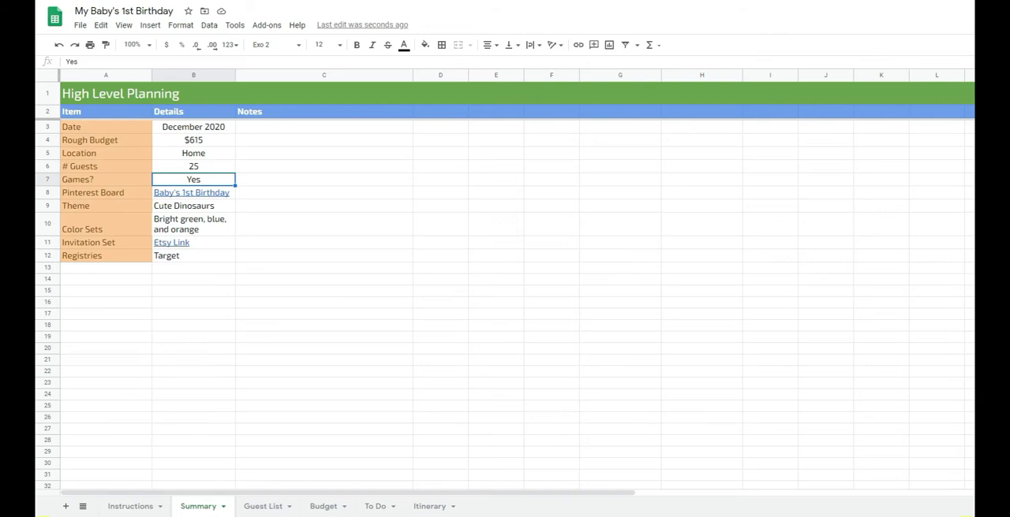
- Set the Pinterest board to "Baby Sloth 1st Birthday" and the theme to "Drawn Sloths" in the summary
{"action": "left_click", "coordinate": [193, 192]}
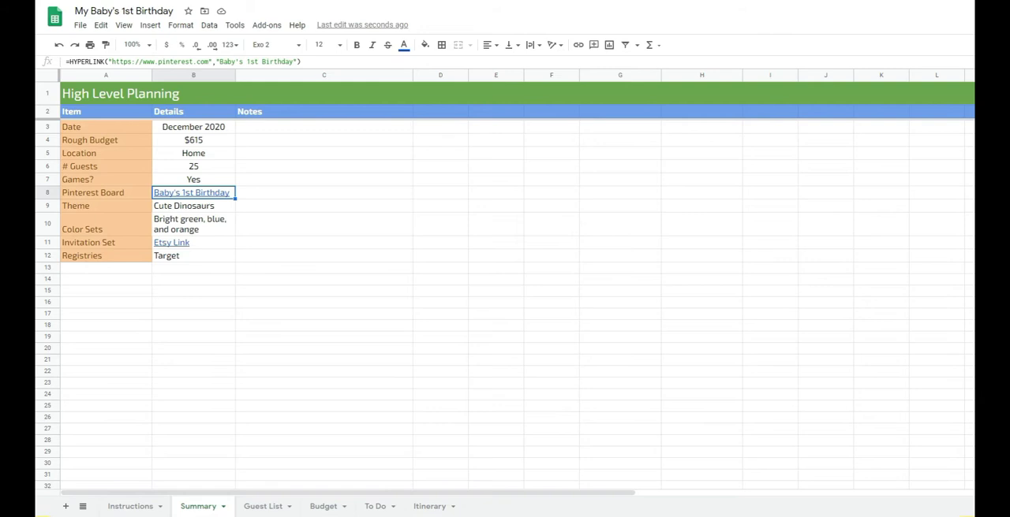
{"action": "type", "text": "Baby Sloth "}
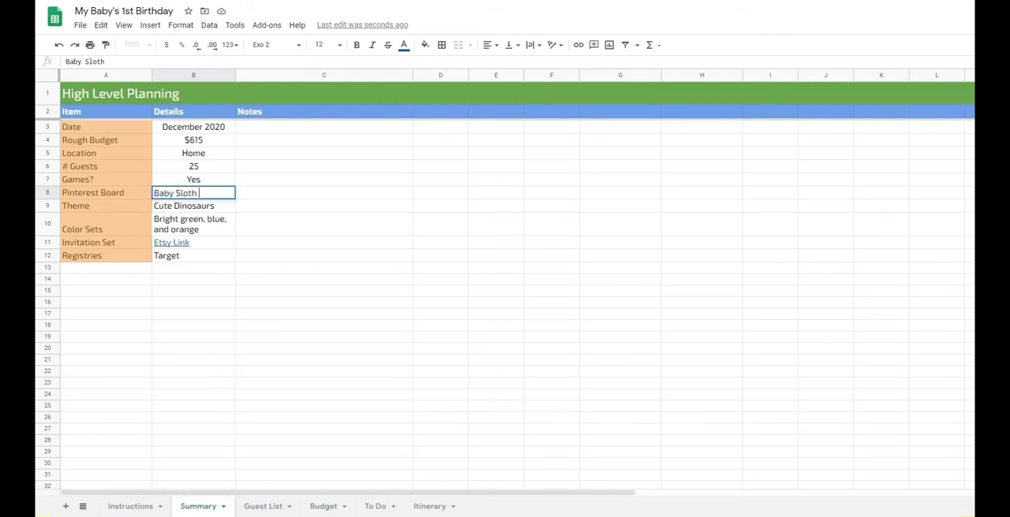
{"action": "type", "text": "1st Birthday"}
{"action": "key", "text": "Return"}
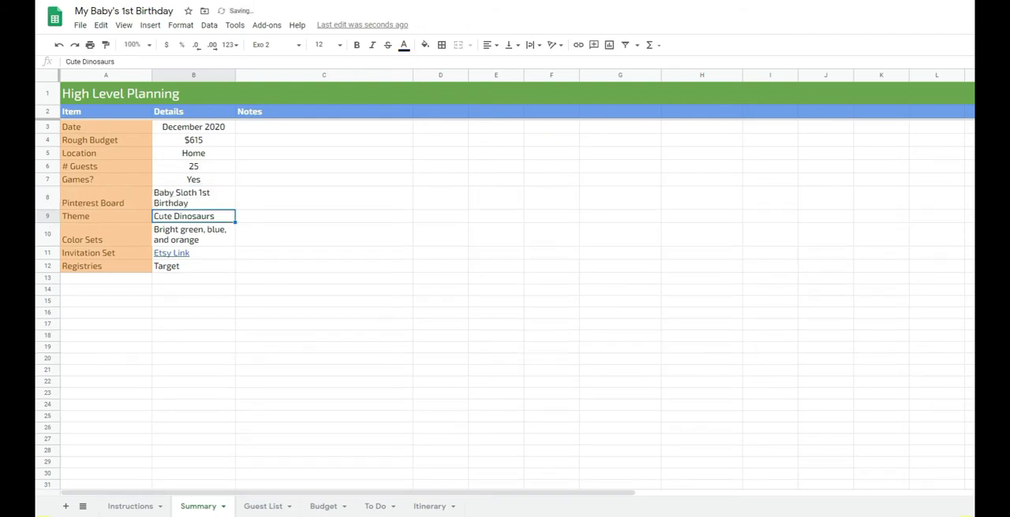
{"action": "type", "text": "Drawn Sloths"}
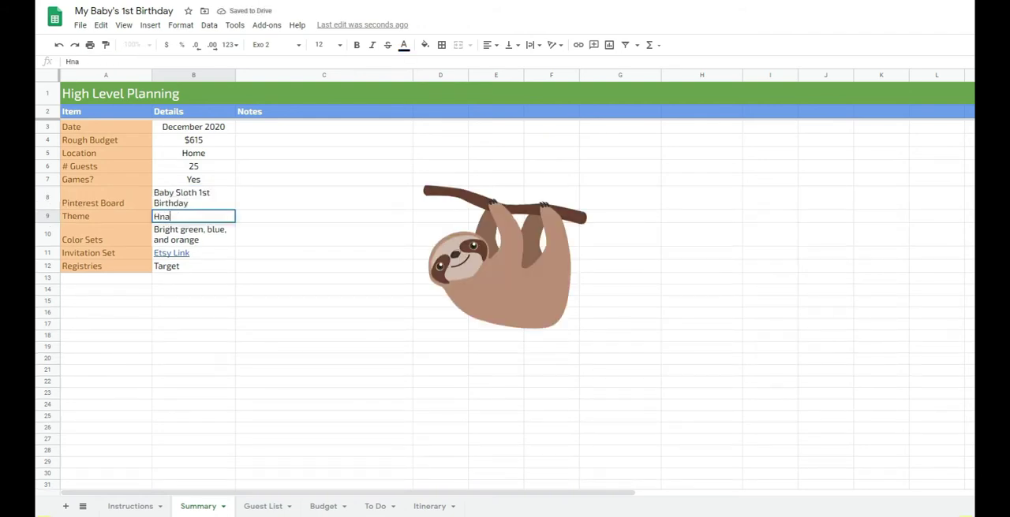
{"action": "key", "text": "Return"}
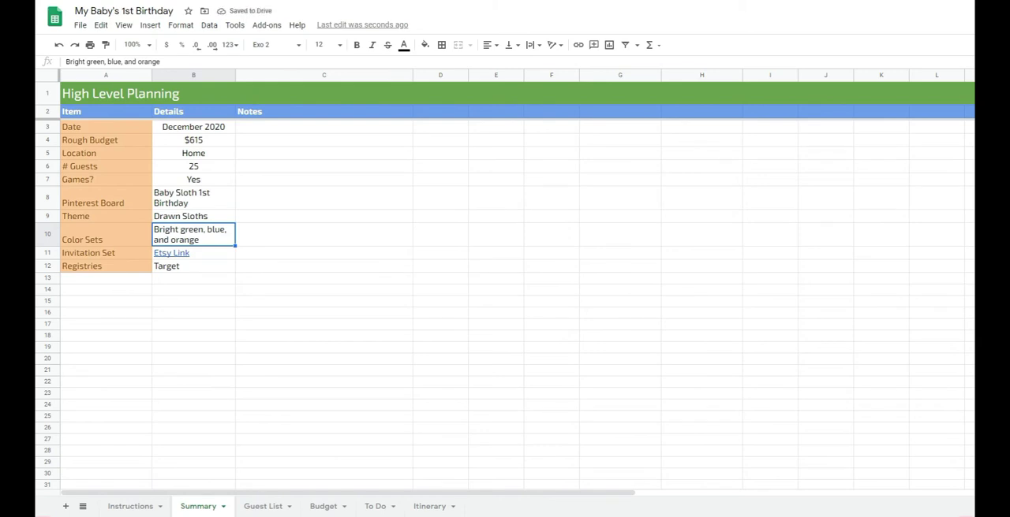
- Set the color sets to "Brown, Dusty Green, Blues" and clear the registries entry in the summary
{"action": "type", "text": "Brown"}
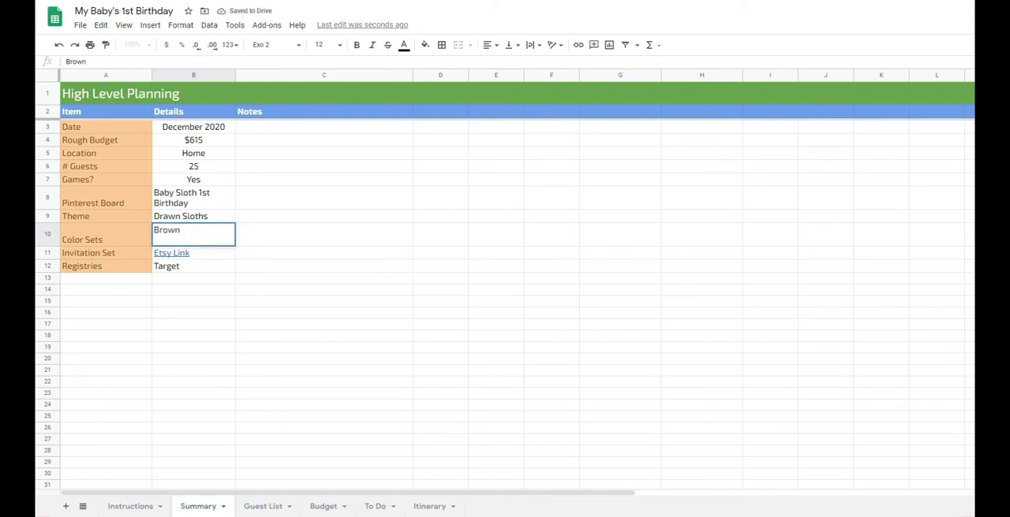
{"action": "type", "text": ", Dusty Green, Blues"}
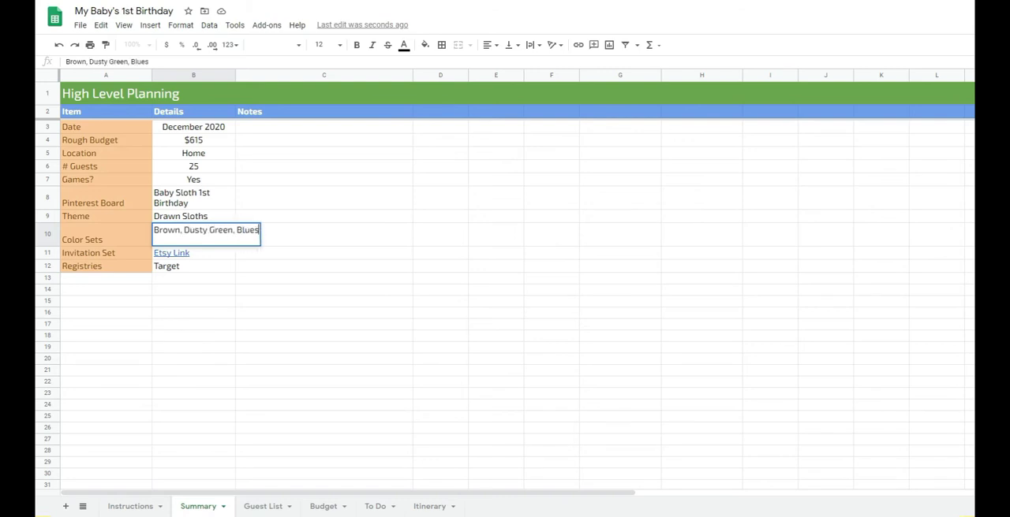
{"action": "key", "text": "Return"}
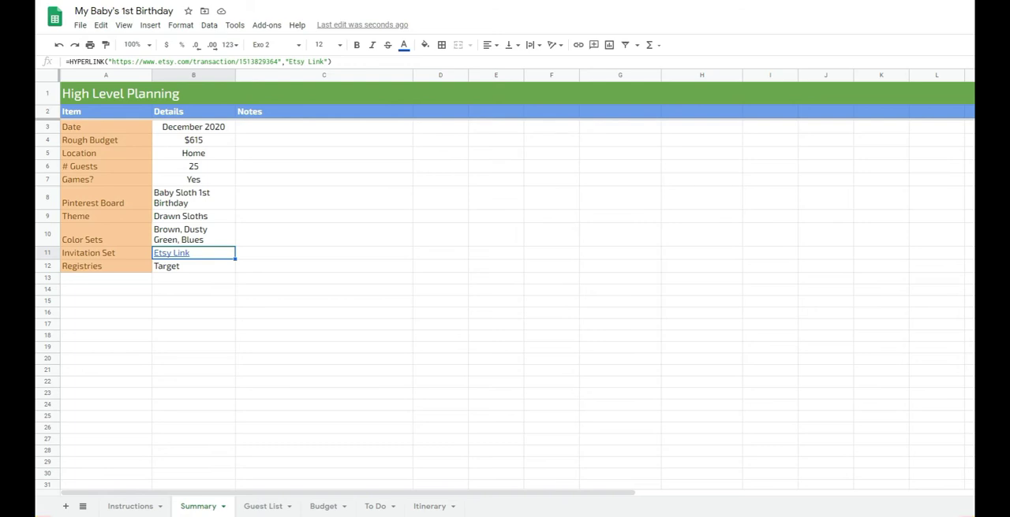
{"action": "left_click", "coordinate": [194, 266]}
{"action": "key", "text": "Delete"}
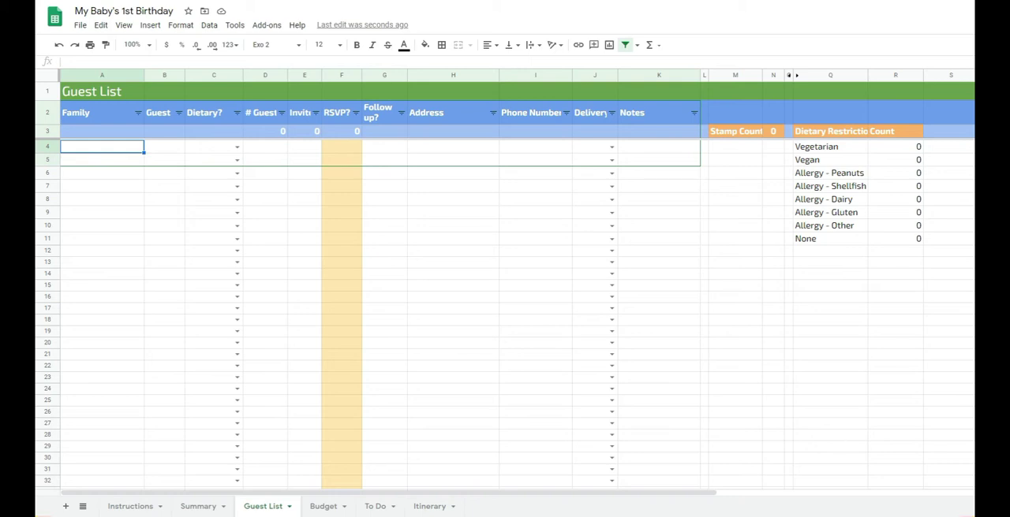
- Add the Incredibles family to the first guest list row, with guest "Mrs." and the dietary option Vegan
{"action": "type", "text": "Incredibles"}
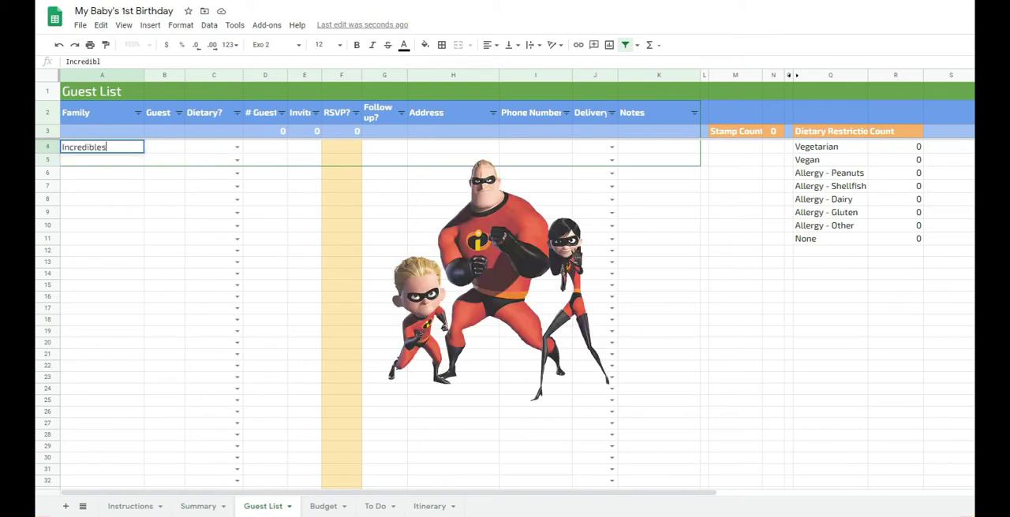
{"action": "key", "text": "Tab"}
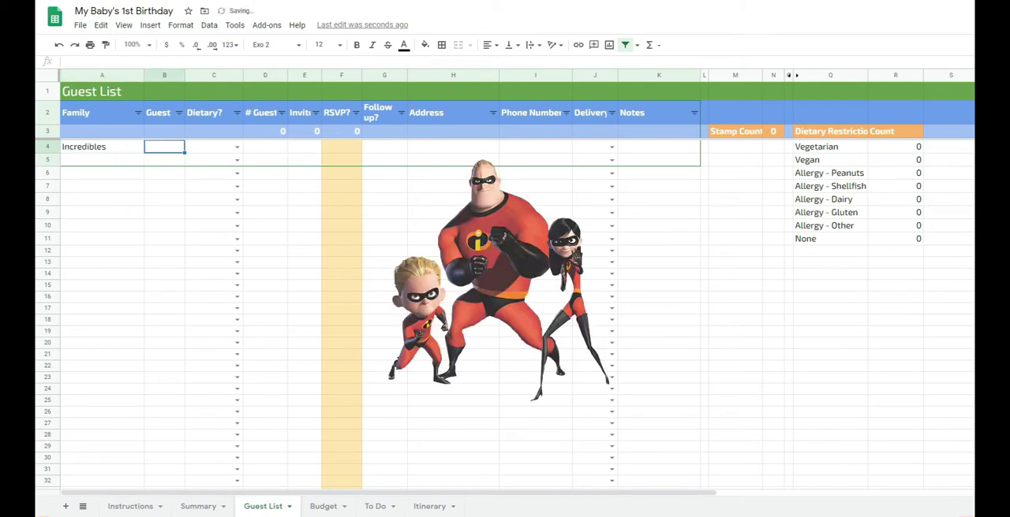
{"action": "type", "text": "Mrs."}
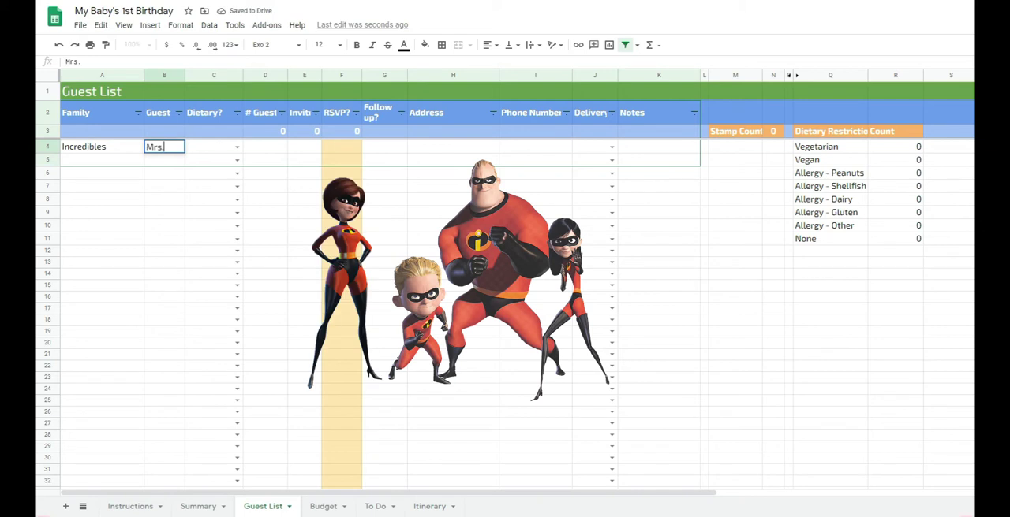
{"action": "key", "text": "Tab"}
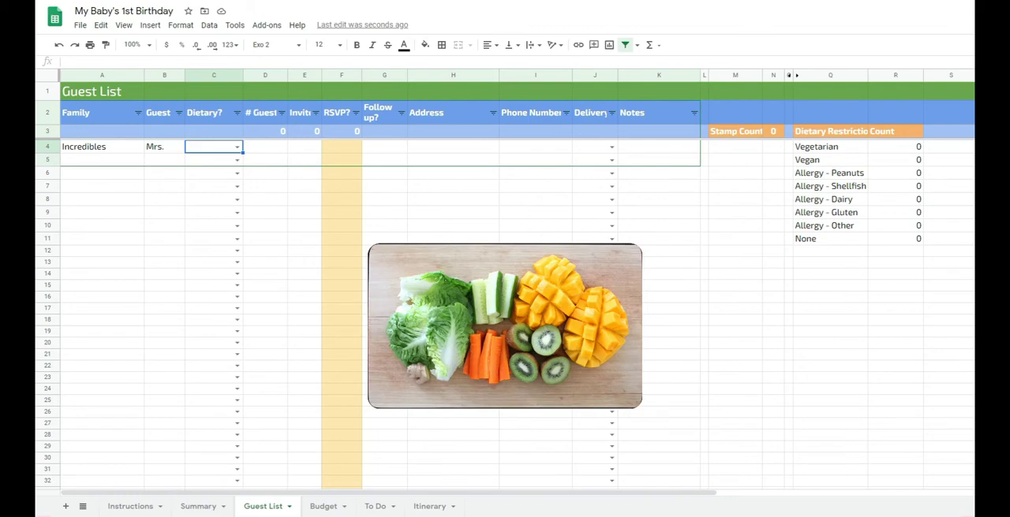
{"action": "key", "text": "Return"}
{"action": "key", "text": "Down"}
{"action": "key", "text": "Down"}
{"action": "key", "text": "Tab"}
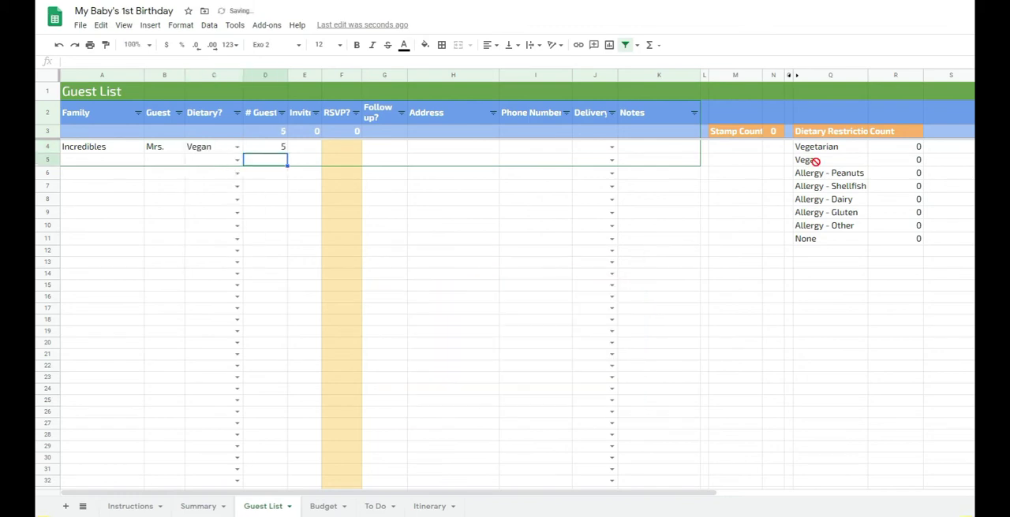
- Try 1 and settle on 5 as the Incredibles' number of guests, checking the Vegan row of the dietary restriction counts
{"action": "type", "text": "1"}
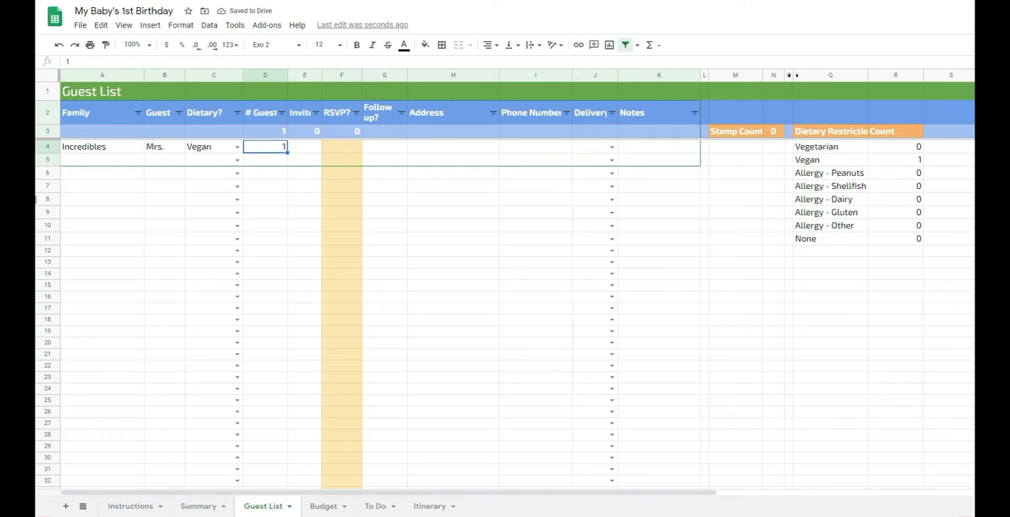
{"action": "left_click_drag", "start_coordinate": [830, 160], "coordinate": [899, 160]}
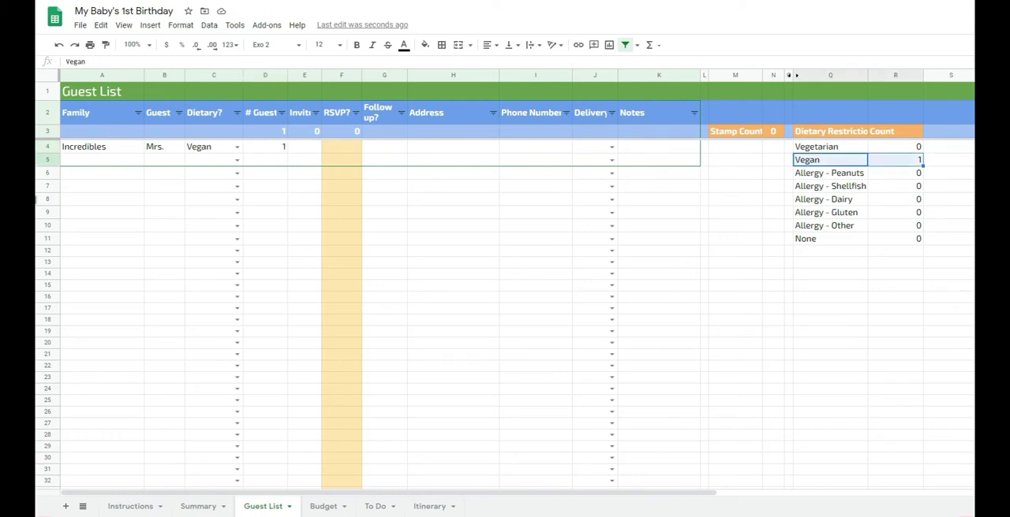
{"action": "left_click", "coordinate": [265, 147]}
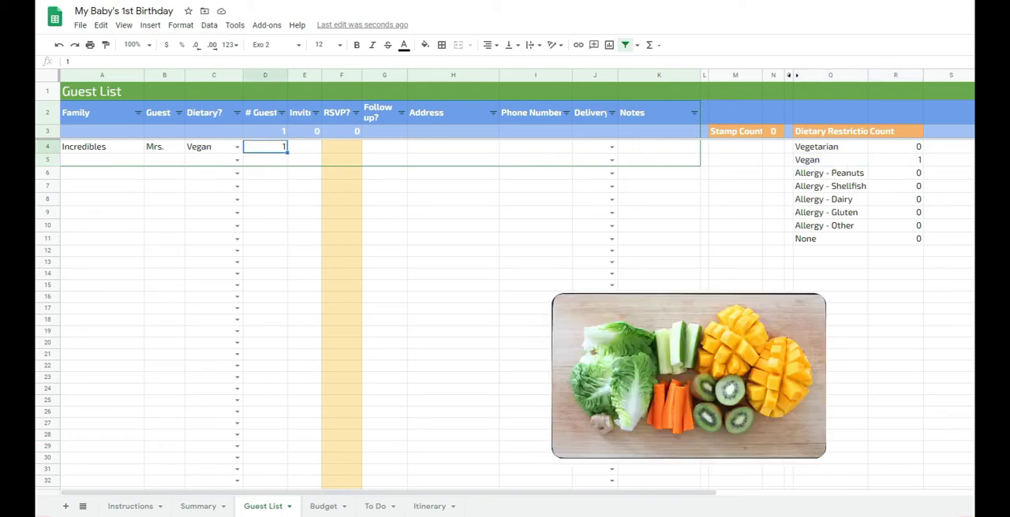
{"action": "type", "text": "5"}
{"action": "key", "text": "Return"}
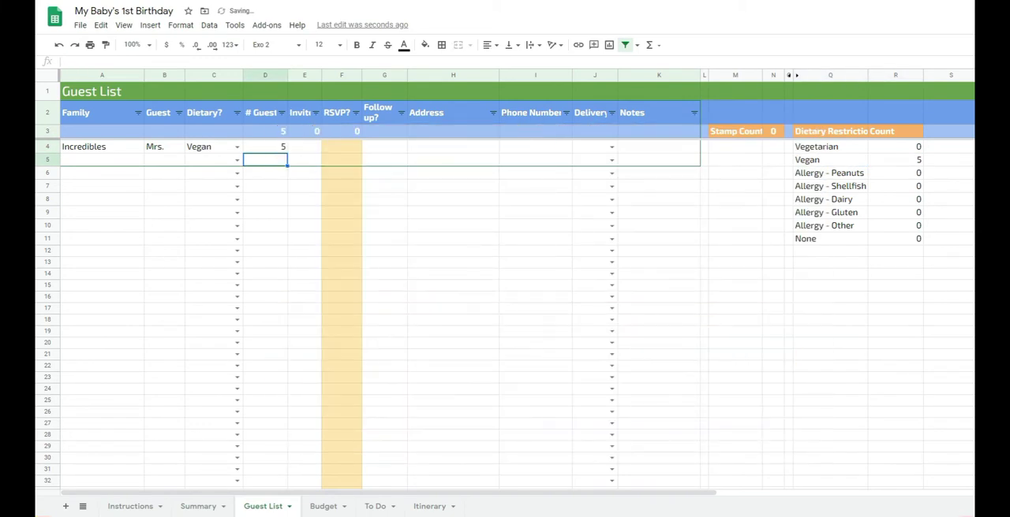
{"action": "left_click_drag", "start_coordinate": [831, 160], "coordinate": [894, 160]}
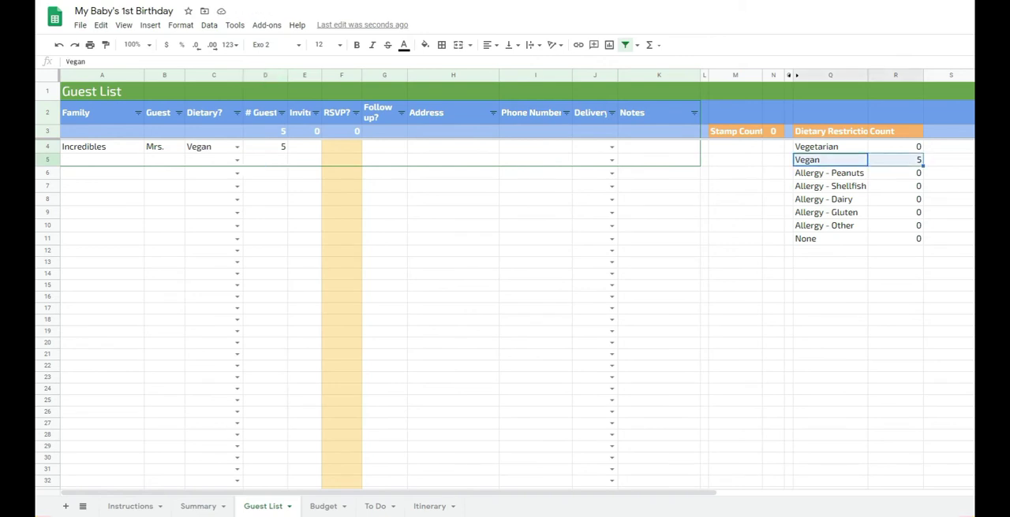
- Widen the Invite column slightly to fit its heading and enter 1 invite for the Incredibles
{"action": "left_click", "coordinate": [305, 148]}
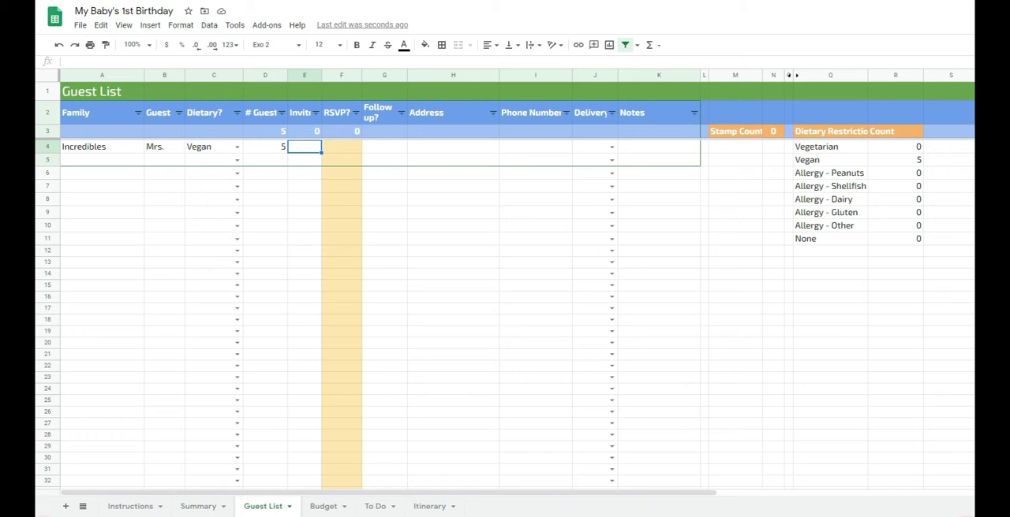
{"action": "left_click_drag", "start_coordinate": [322, 75], "coordinate": [328, 75]}
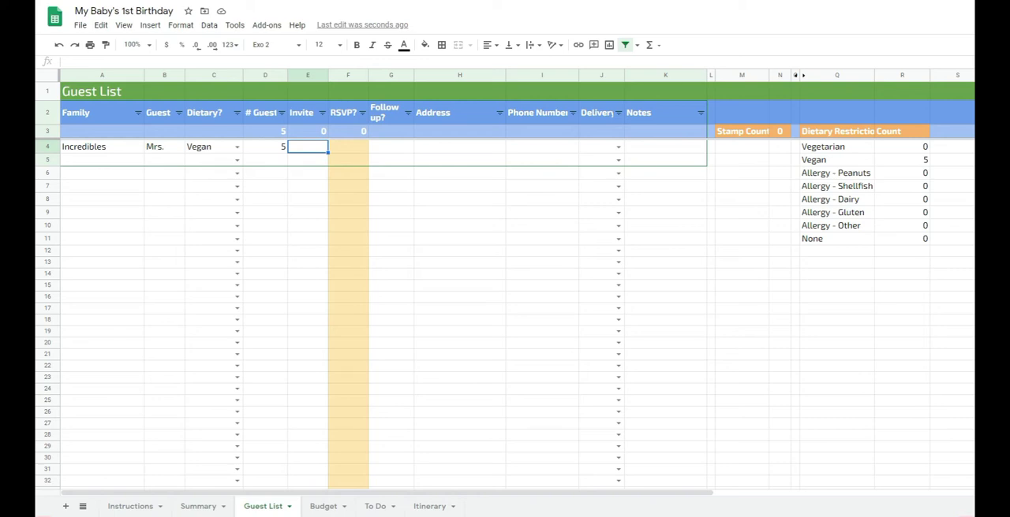
{"action": "type", "text": "1"}
{"action": "key", "text": "Tab"}
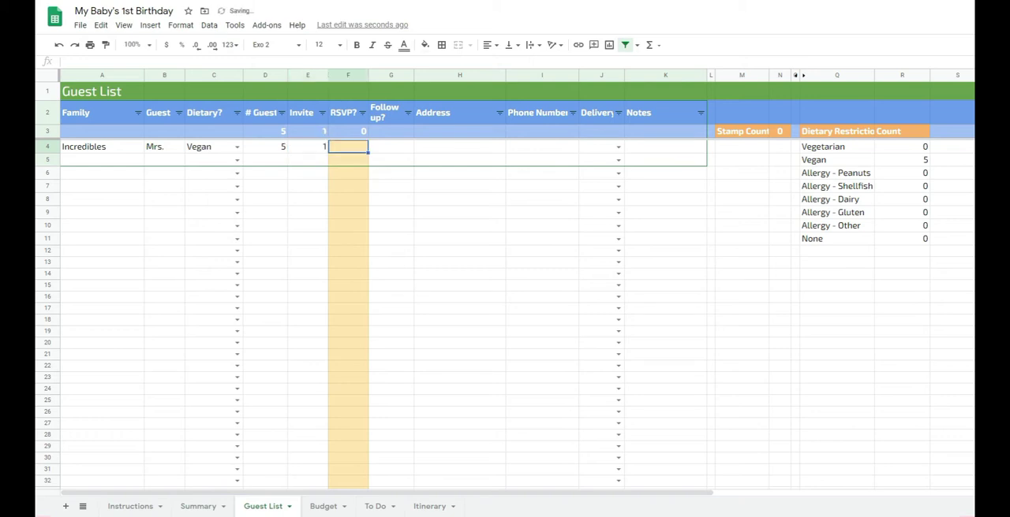
- Select the totals D3:F3 for guests, invites and RSVPs to examine them and the guest sum formula
{"action": "key", "text": "Up"}
{"action": "key", "text": "Left"}
{"action": "key", "text": "Left"}
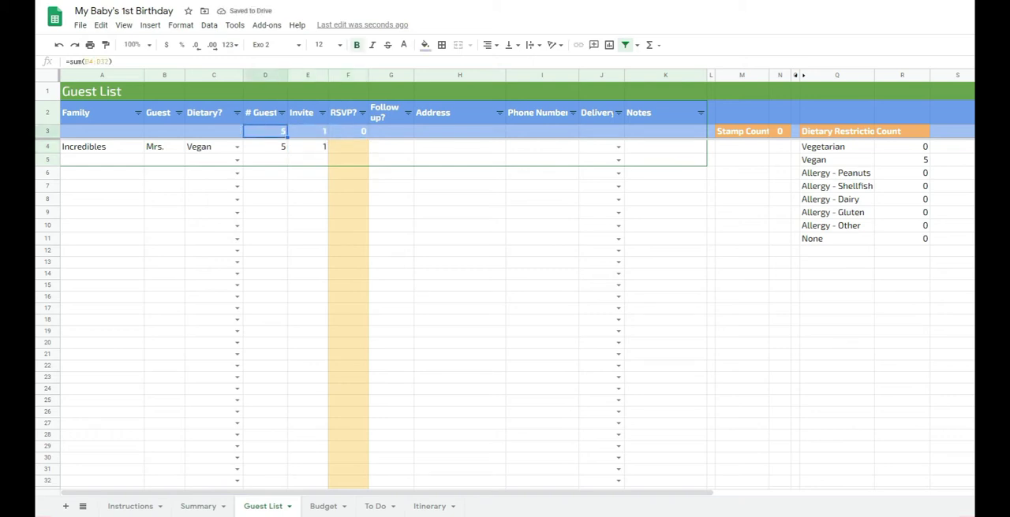
{"action": "key", "text": "shift+Right"}
{"action": "key", "text": "shift+Right"}
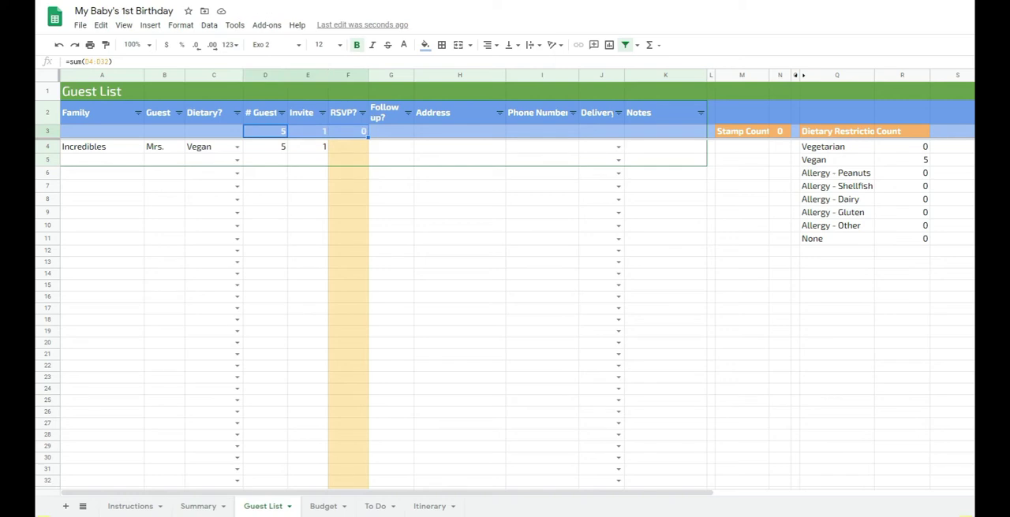
- Enter 4 as the Incredibles' RSVP count in the guest list
{"action": "key", "text": "Right"}
{"action": "key", "text": "Right"}
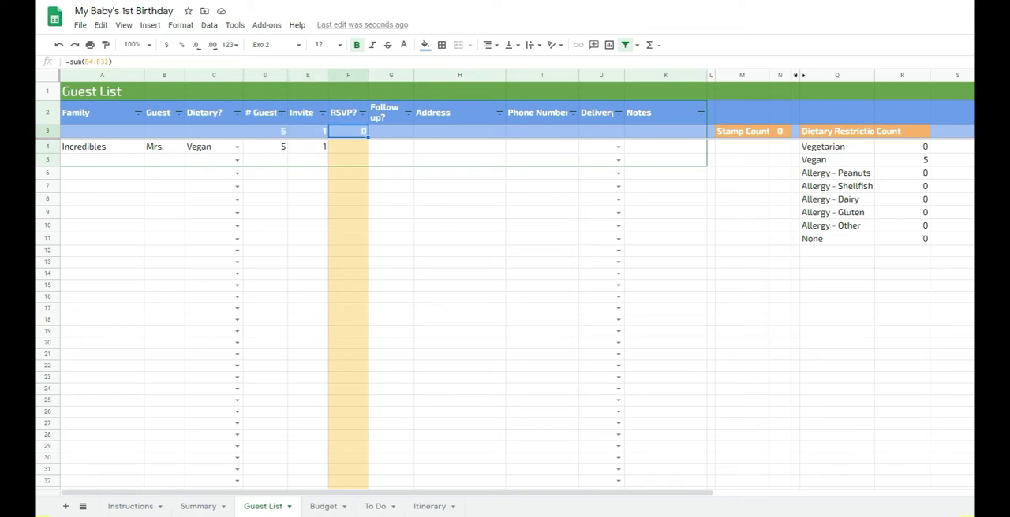
{"action": "key", "text": "Down"}
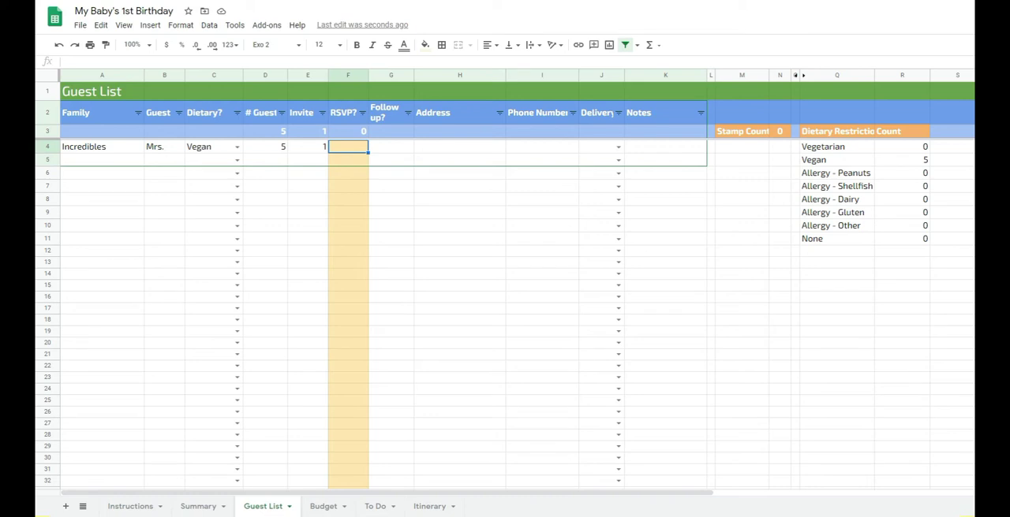
{"action": "type", "text": "4"}
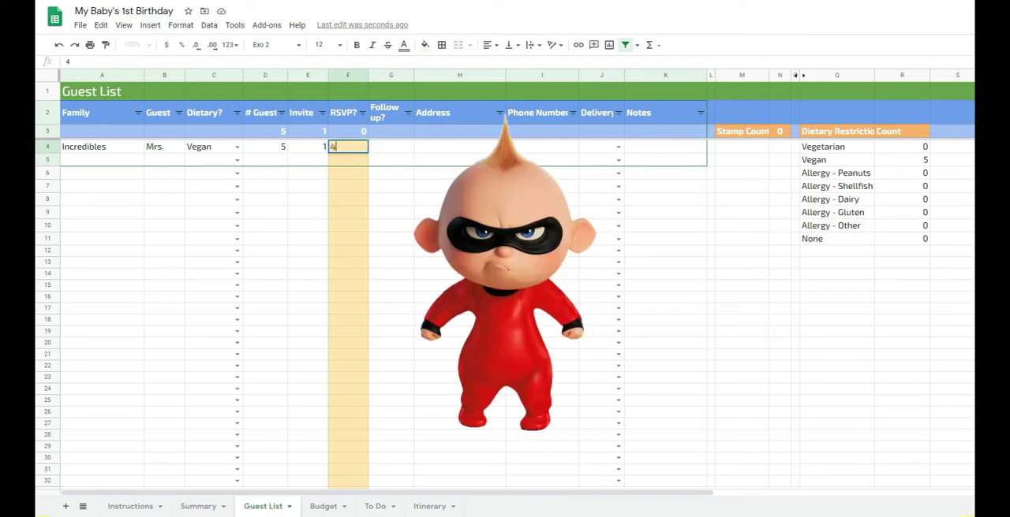
{"action": "key", "text": "Tab"}
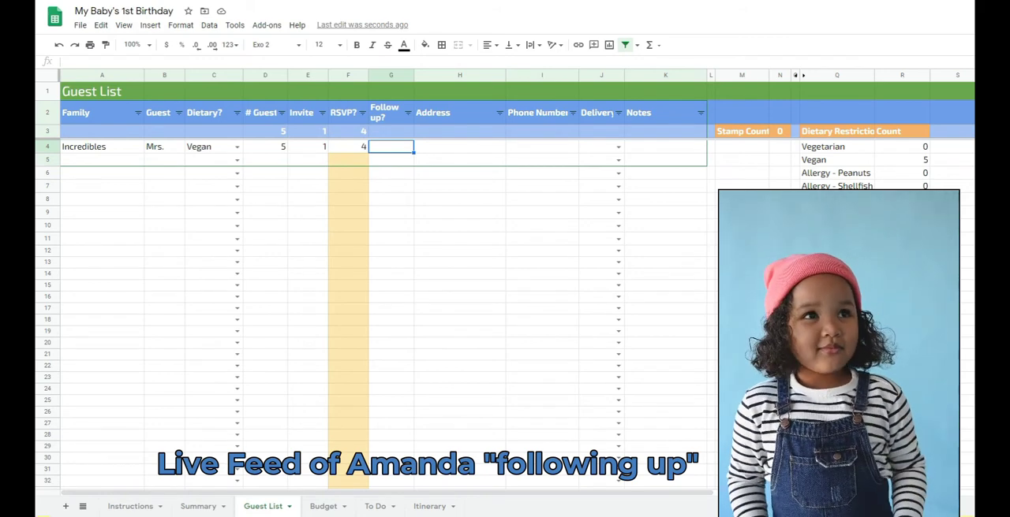
- Set the invitation delivery method to Digital for the Incredibles and to Mail for the row below
{"action": "left_click", "coordinate": [459, 146]}
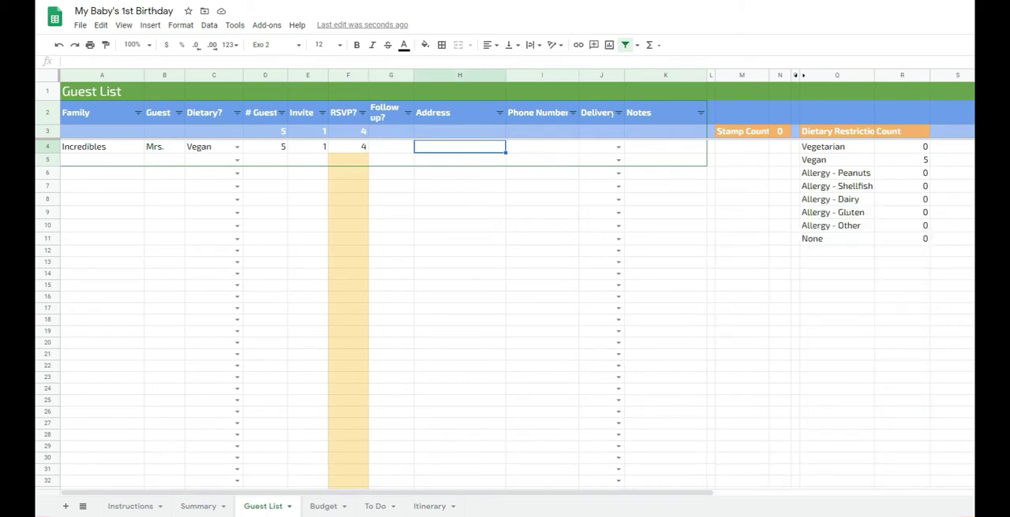
{"action": "key", "text": "Tab"}
{"action": "key", "text": "Tab"}
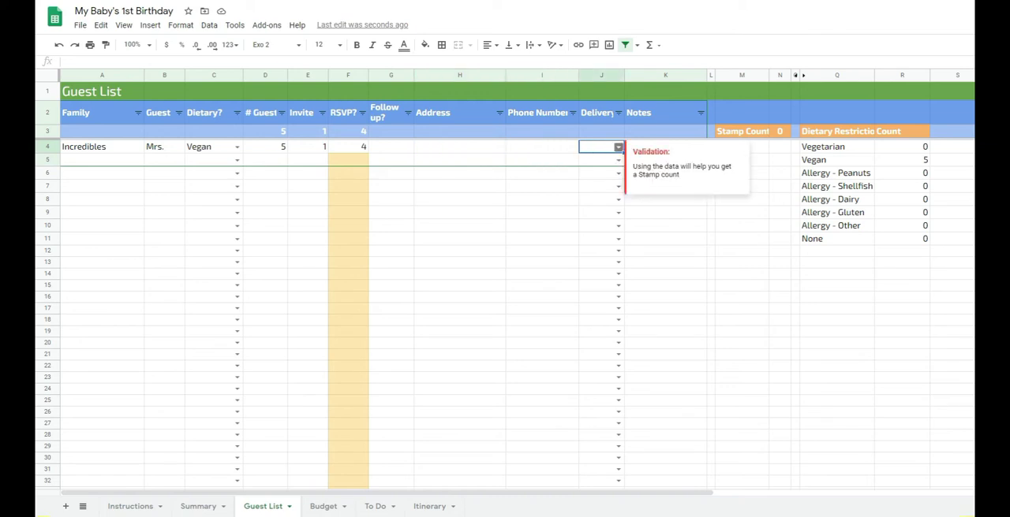
{"action": "key", "text": "Return"}
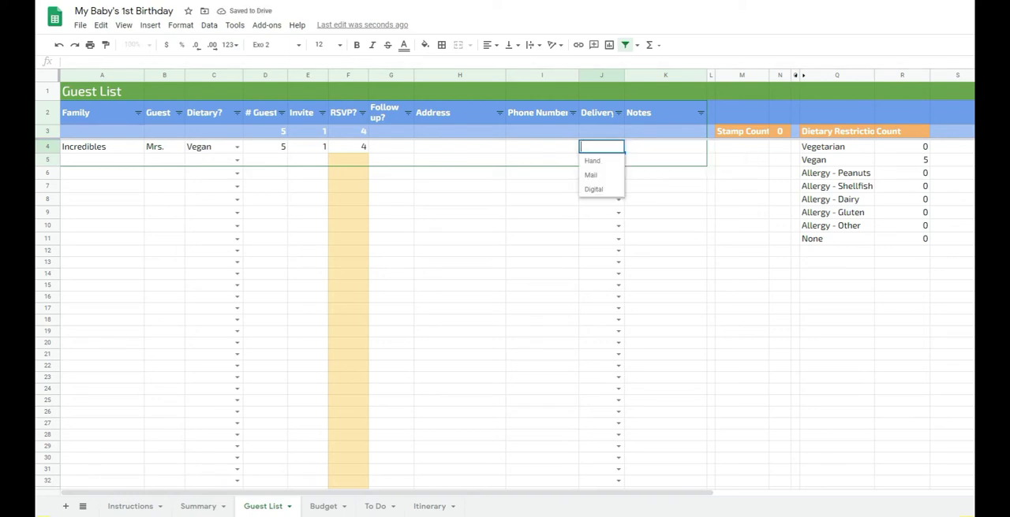
{"action": "key", "text": "Down"}
{"action": "key", "text": "Down"}
{"action": "key", "text": "Down"}
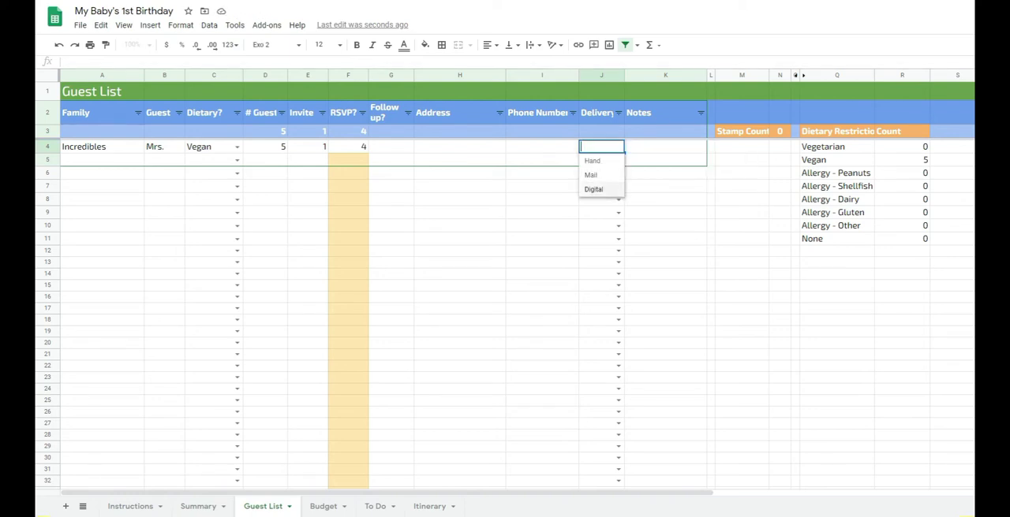
{"action": "key", "text": "Return"}
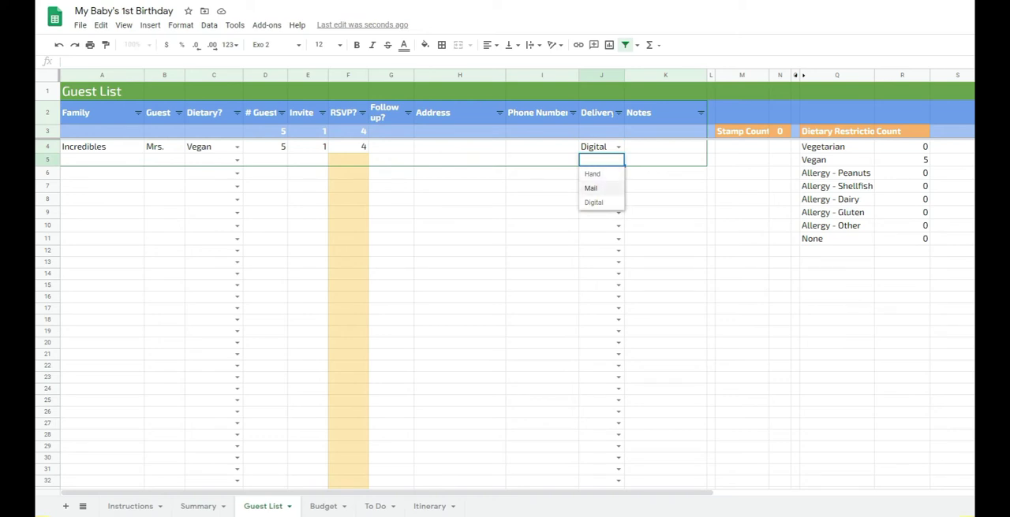
{"action": "left_click", "coordinate": [591, 189]}
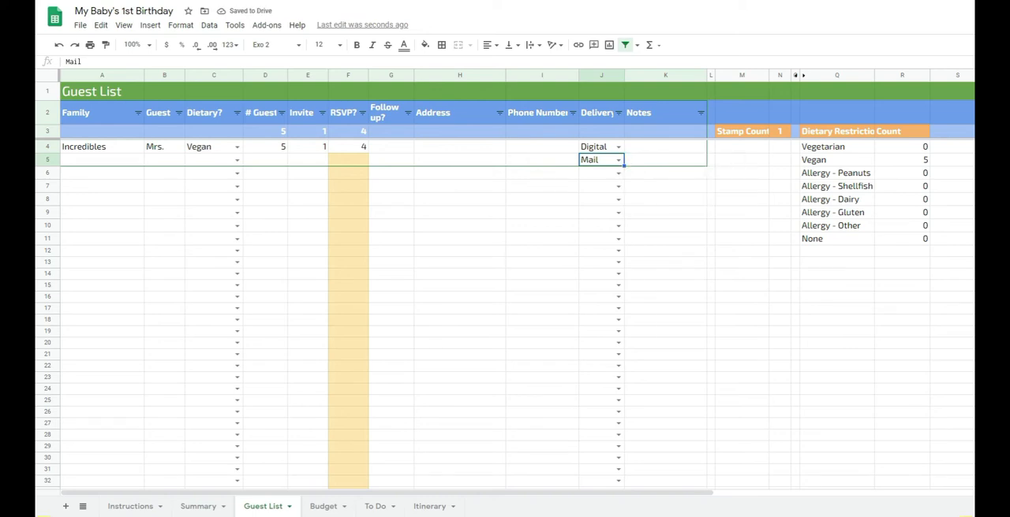
- Examine the Stamp Count and its formula against the Mail entry in the Delivery column
{"action": "left_click_drag", "start_coordinate": [742, 132], "coordinate": [780, 132]}
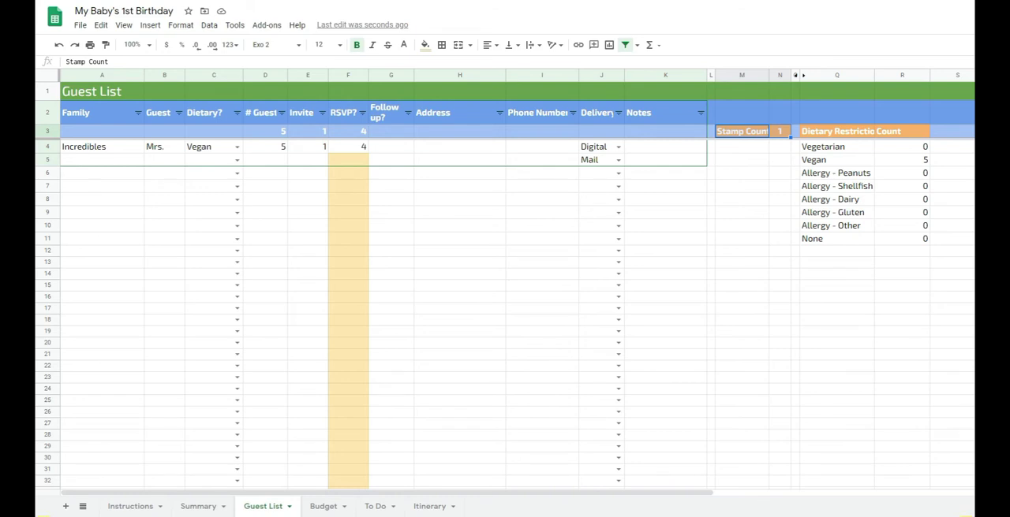
{"action": "left_click", "coordinate": [303, 113]}
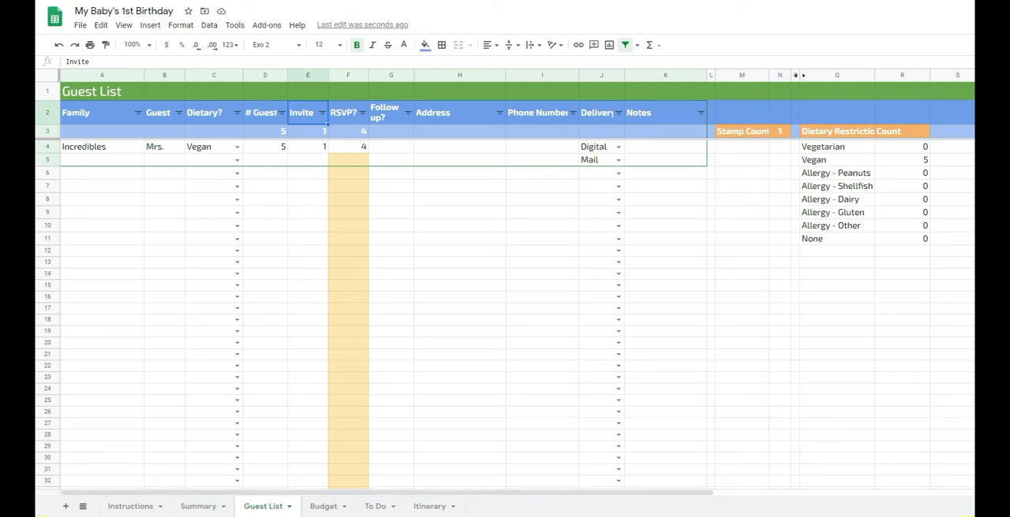
{"action": "left_click_drag", "start_coordinate": [781, 132], "coordinate": [745, 132]}
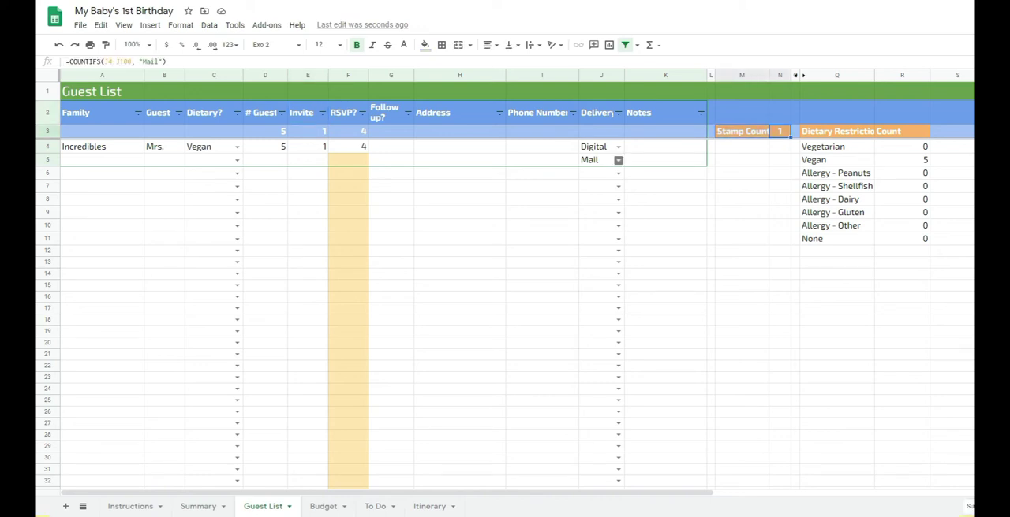
{"action": "left_click", "coordinate": [599, 160]}
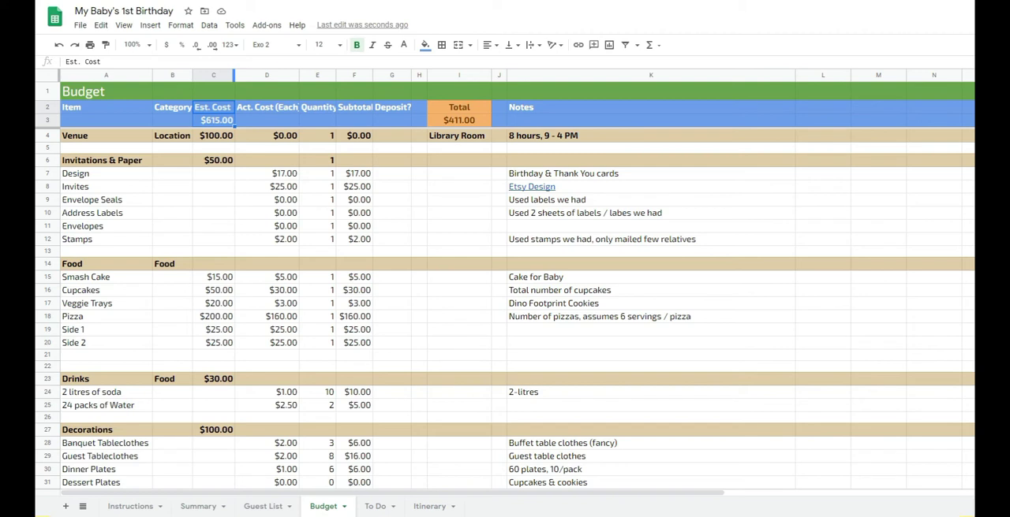
- Try overriding the Budget sheet's total estimated cost with 250 and check the linked Rough Budget on the Summary sheet
{"action": "left_click", "coordinate": [214, 121]}
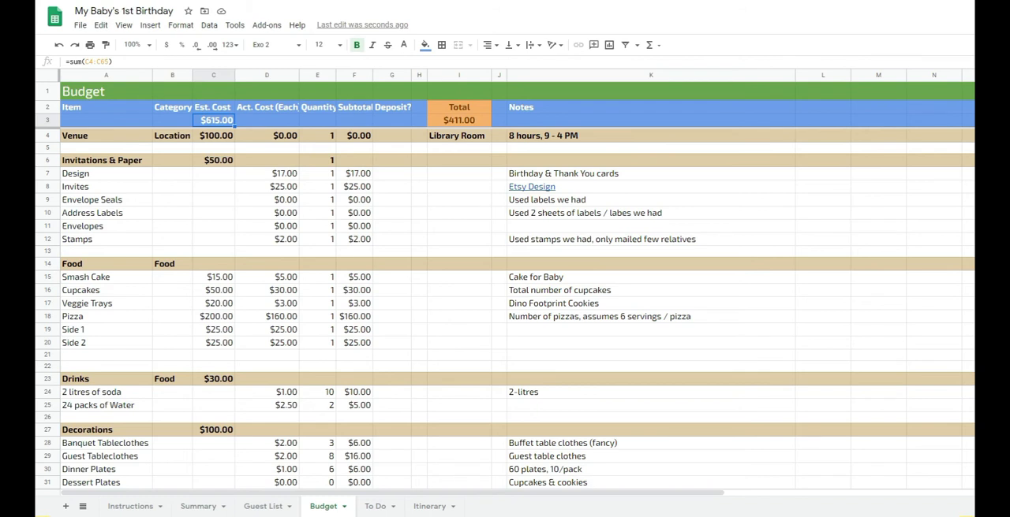
{"action": "type", "text": "250"}
{"action": "key", "text": "Return"}
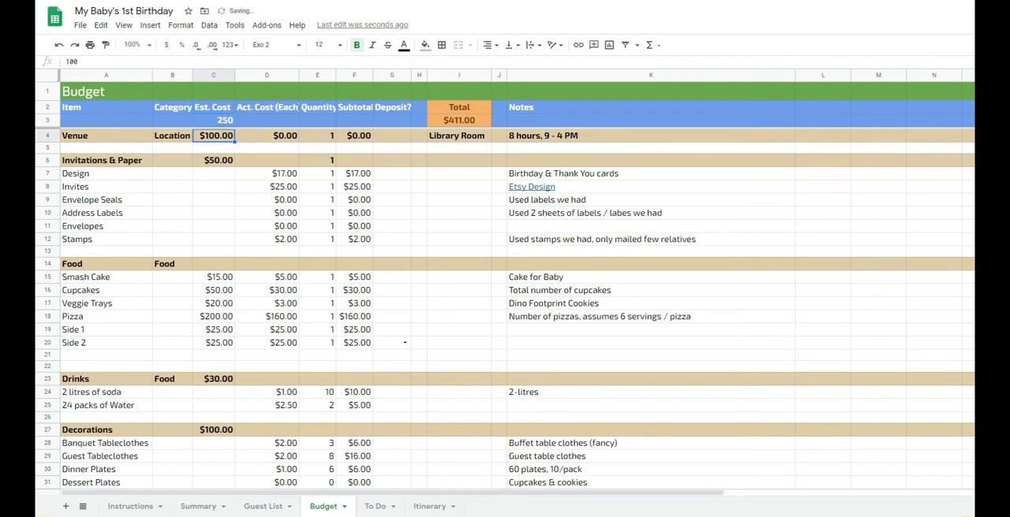
{"action": "left_click", "coordinate": [198, 507]}
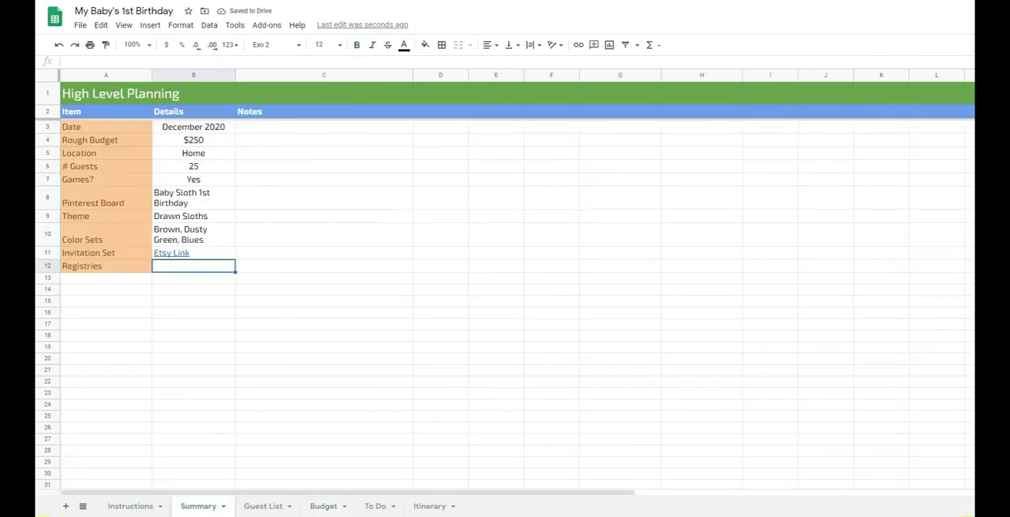
{"action": "left_click", "coordinate": [193, 141]}
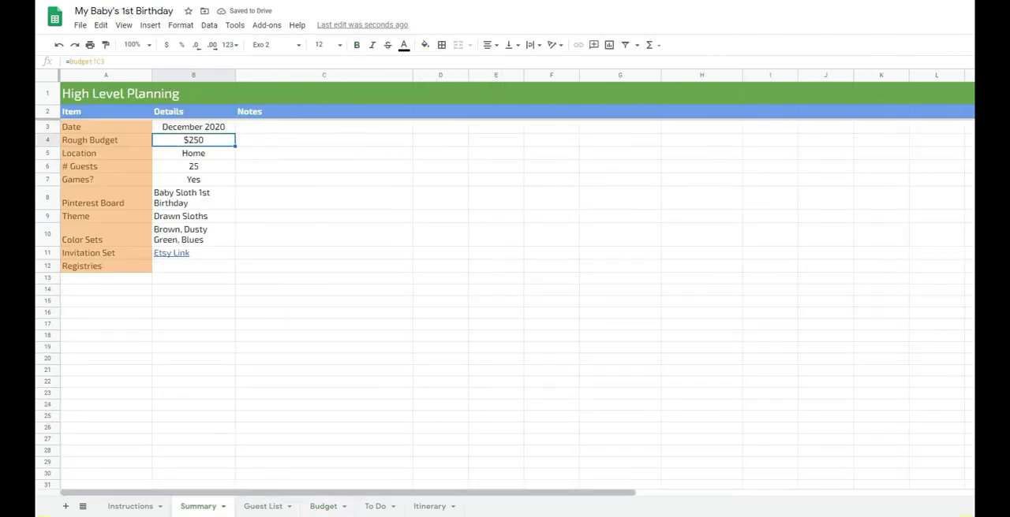
- Return to the Budget sheet and undo the override of the total estimated cost formula
{"action": "left_click", "coordinate": [323, 506]}
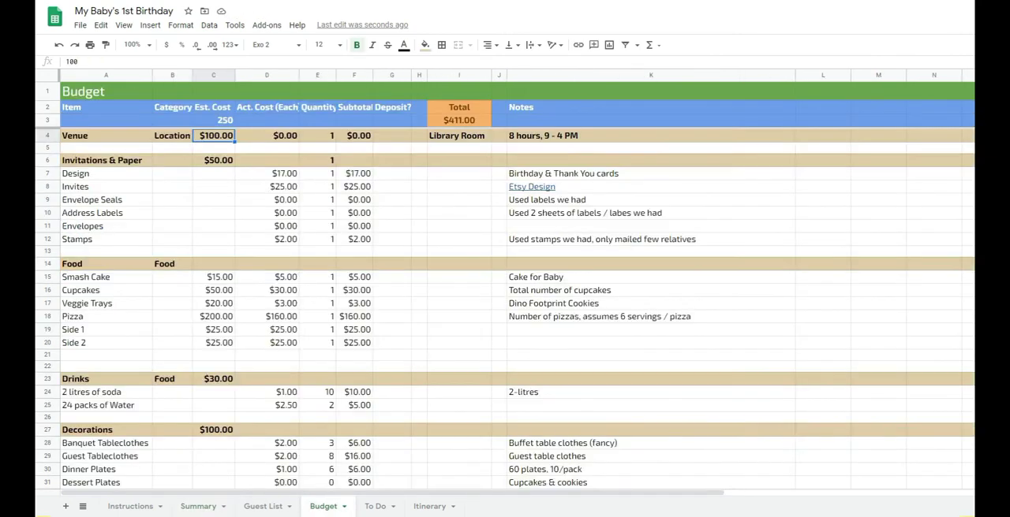
{"action": "left_click", "coordinate": [214, 121]}
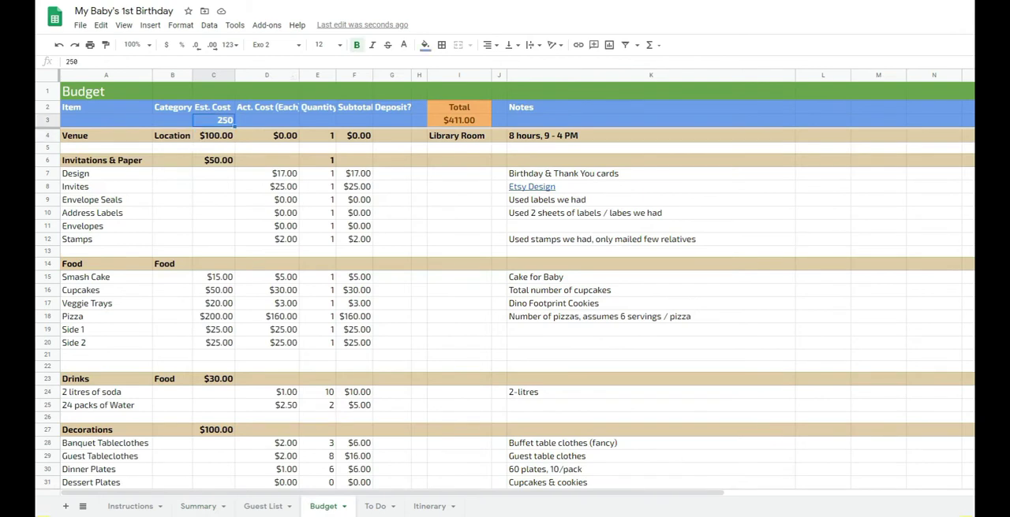
{"action": "key", "text": "ctrl+z"}
- Examine the estimated costs from Venue down to Decorations, including those of the individual Food items
{"action": "left_click_drag", "start_coordinate": [213, 135], "coordinate": [213, 315]}
{"action": "scroll", "coordinate": [213, 317], "scroll_direction": "down", "scroll_amount": 3}
{"action": "scroll", "coordinate": [505, 308], "scroll_direction": "up", "scroll_amount": 3}
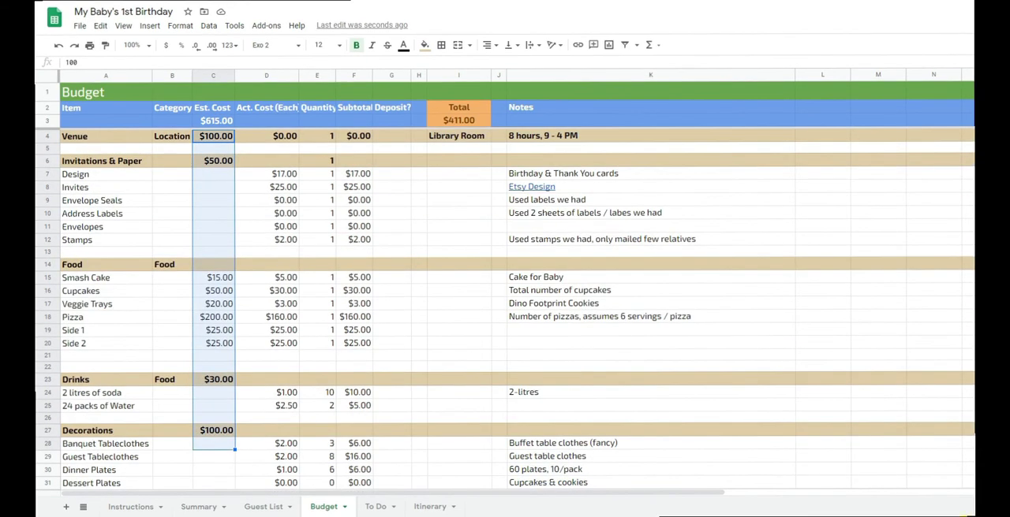
{"action": "left_click_drag", "start_coordinate": [213, 277], "coordinate": [213, 343]}
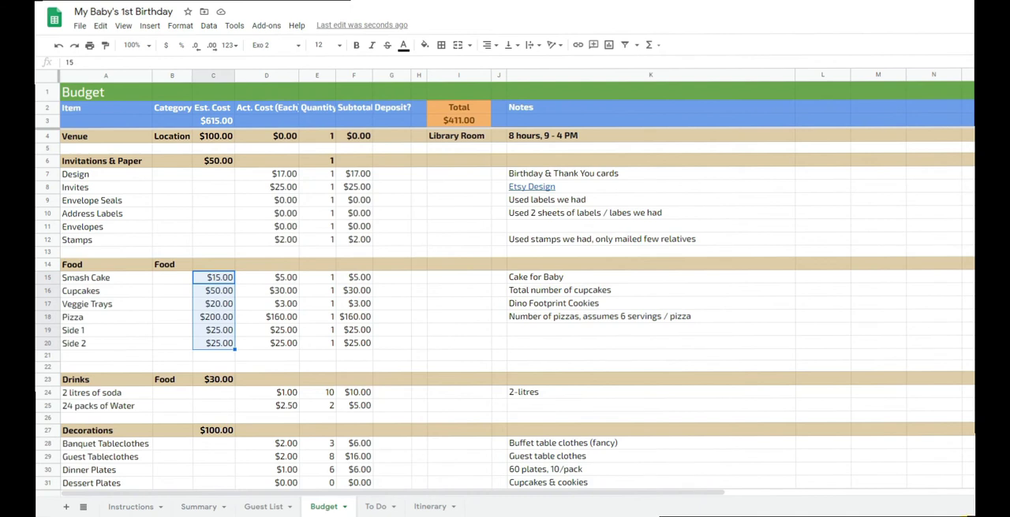
- Try 200 as the Food category's overall estimated cost above its item estimates, and clear it again
{"action": "left_click", "coordinate": [213, 265]}
{"action": "type", "text": "200"}
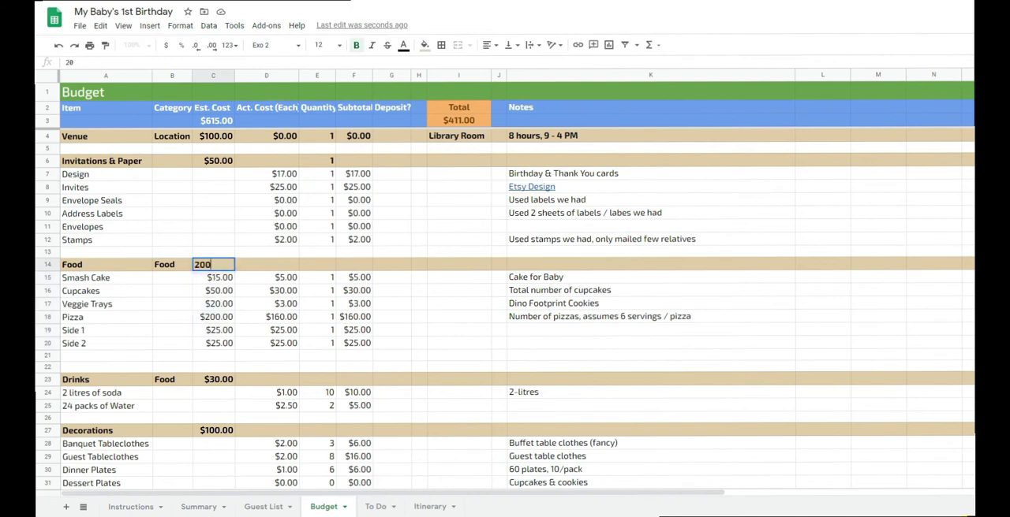
{"action": "key", "text": "Return"}
{"action": "key", "text": "shift+Down"}
{"action": "key", "text": "shift+Down"}
{"action": "key", "text": "shift+Down"}
{"action": "key", "text": "shift+Down"}
{"action": "key", "text": "shift+Down"}
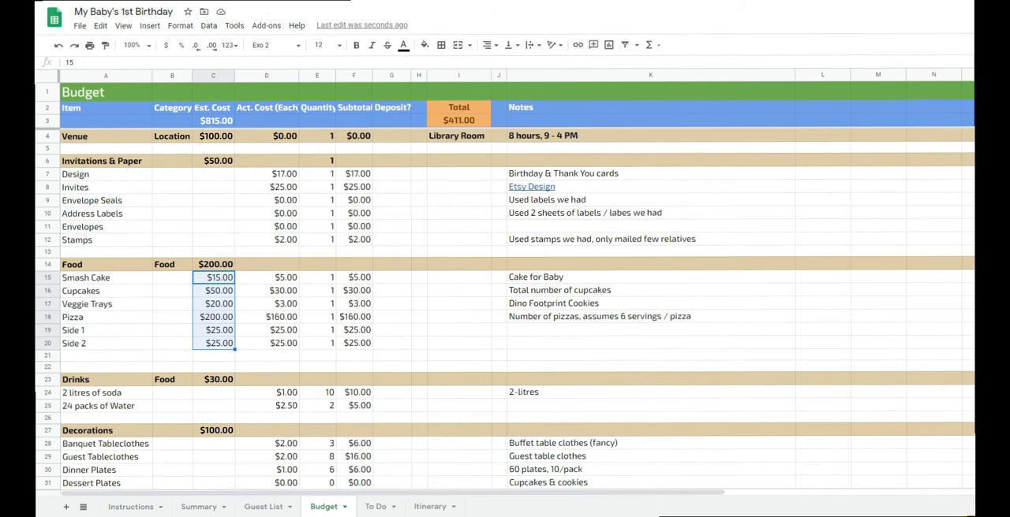
{"action": "left_click", "coordinate": [213, 264]}
{"action": "key", "text": "Delete"}
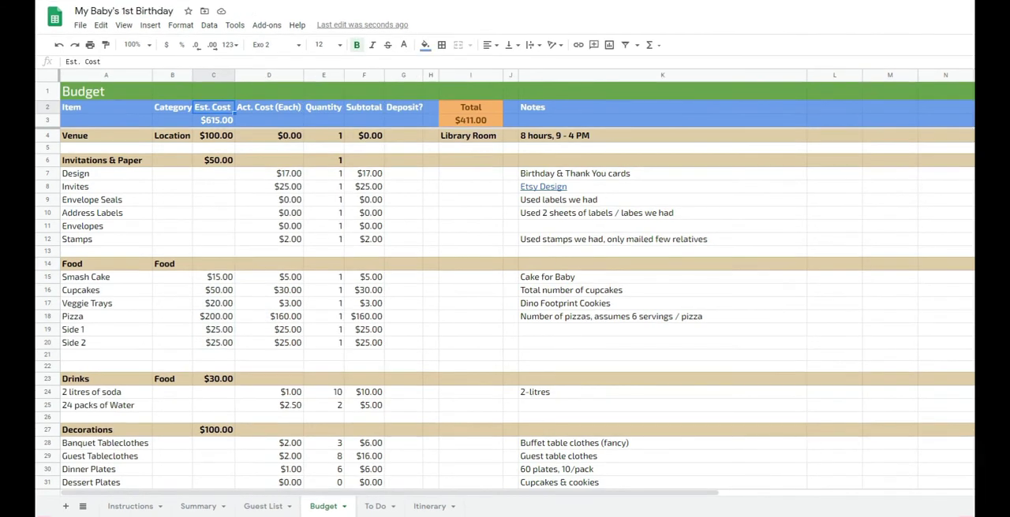
- Examine the budget's Total, the actual costs of the Invitations & Paper items and the Venue's category
{"action": "left_click_drag", "start_coordinate": [471, 107], "coordinate": [471, 121]}
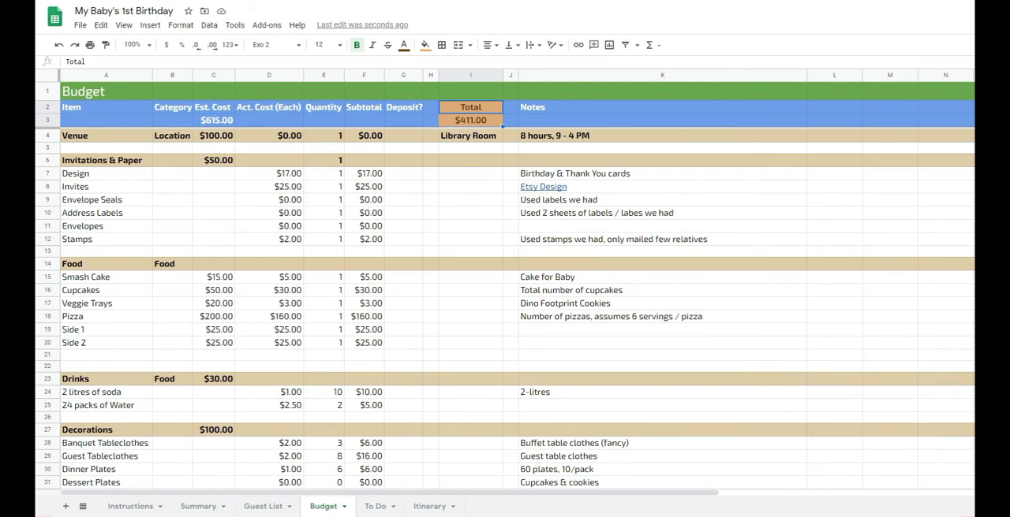
{"action": "left_click_drag", "start_coordinate": [268, 174], "coordinate": [269, 239]}
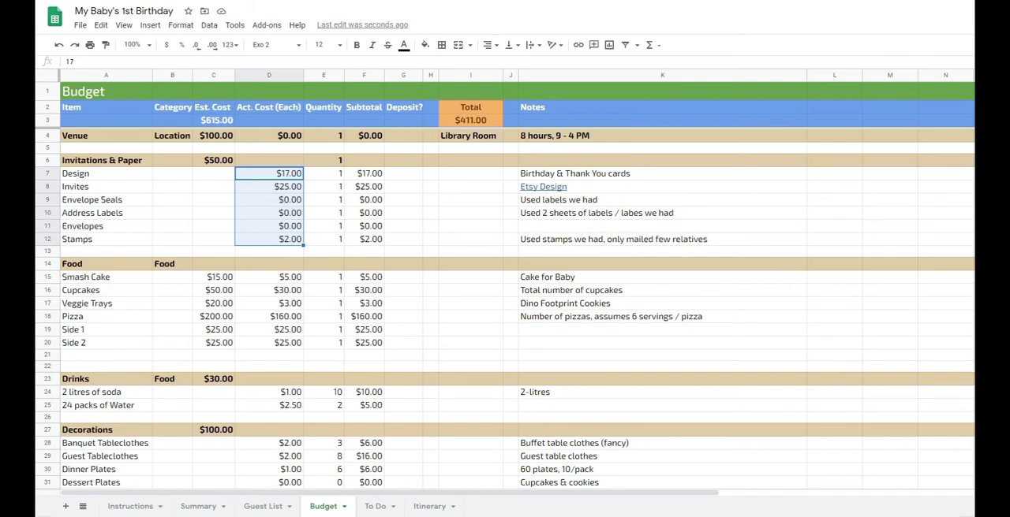
{"action": "left_click", "coordinate": [172, 136]}
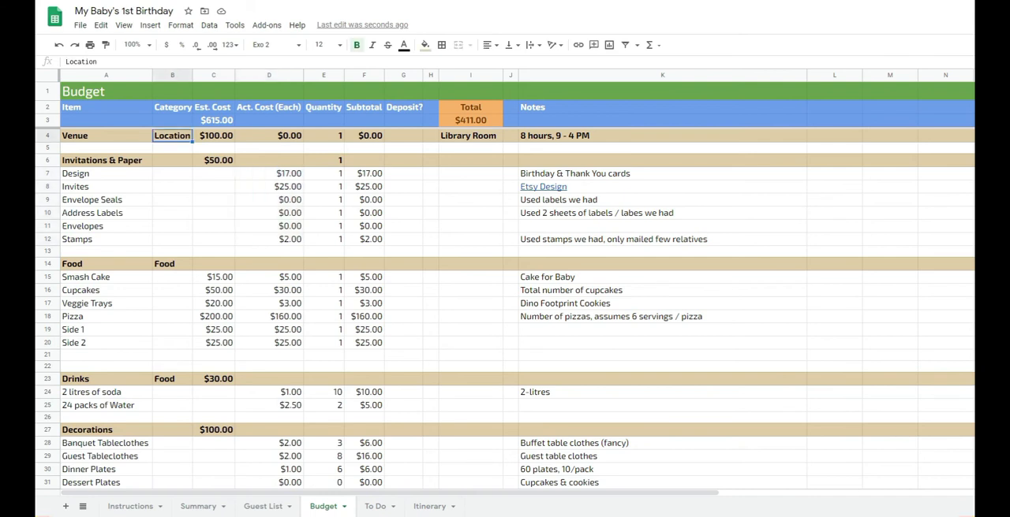
- Set the Venue's estimated cost to 0
{"action": "left_click", "coordinate": [214, 136]}
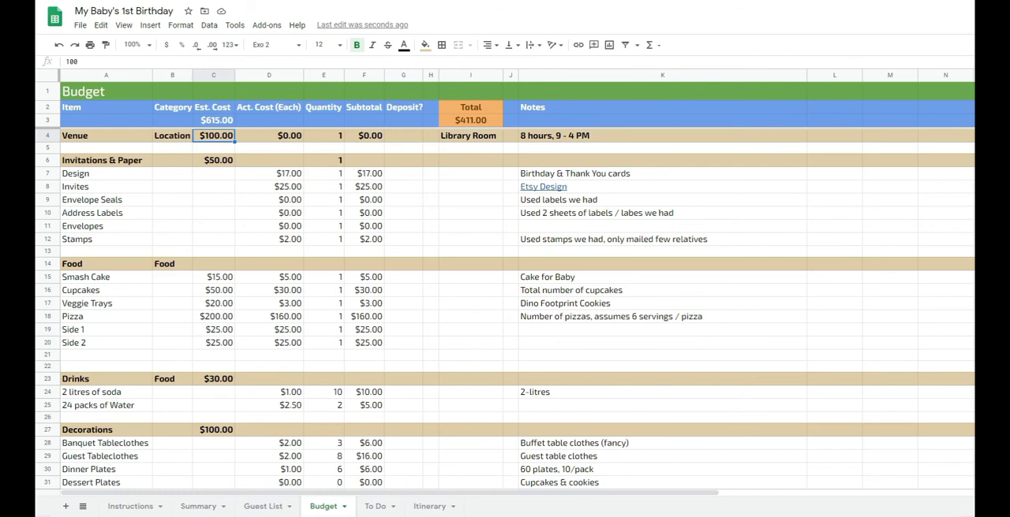
{"action": "type", "text": "0"}
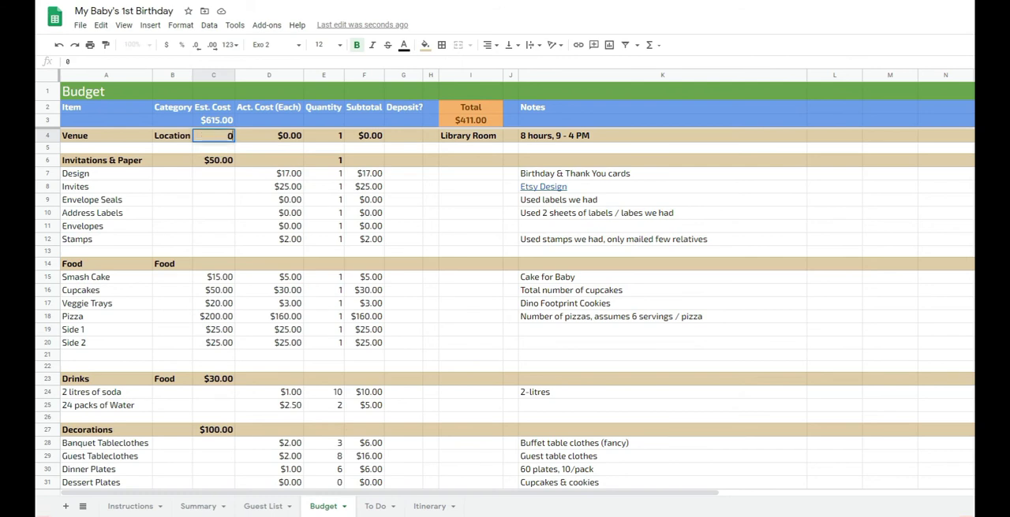
{"action": "key", "text": "Return"}
- Review the actual costs of the Invitations & Paper items and clear that category's estimated cost
{"action": "key", "text": "Down"}
{"action": "key", "text": "Down"}
{"action": "key", "text": "Up"}
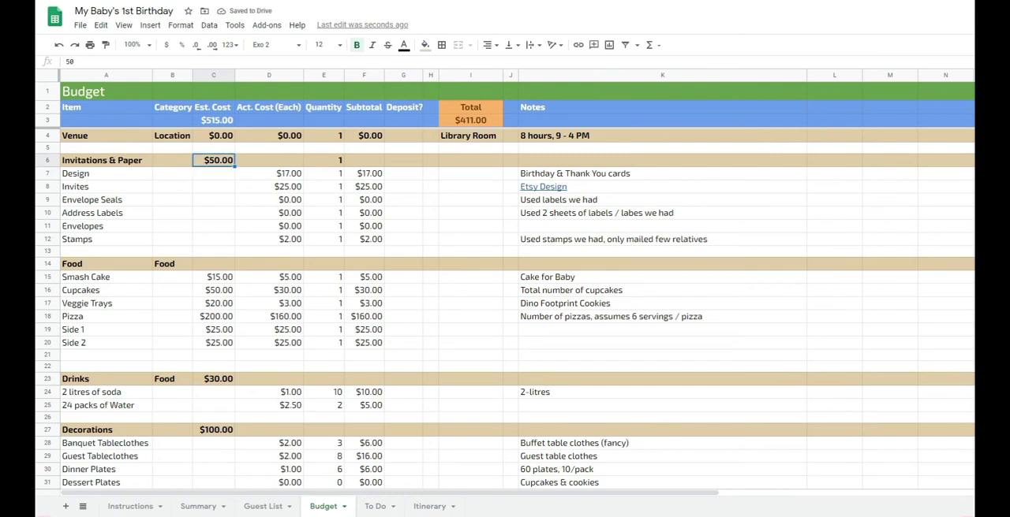
{"action": "key", "text": "Down"}
{"action": "key", "text": "Right"}
{"action": "key", "text": "shift+Down"}
{"action": "key", "text": "shift+Down"}
{"action": "key", "text": "shift+Down"}
{"action": "key", "text": "shift+Down"}
{"action": "key", "text": "shift+Down"}
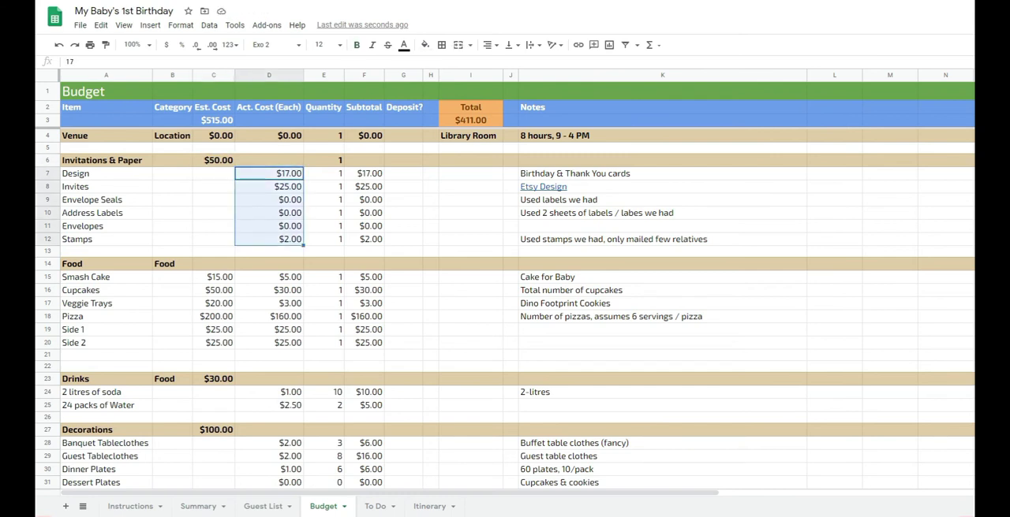
{"action": "key", "text": "Up"}
{"action": "key", "text": "Left"}
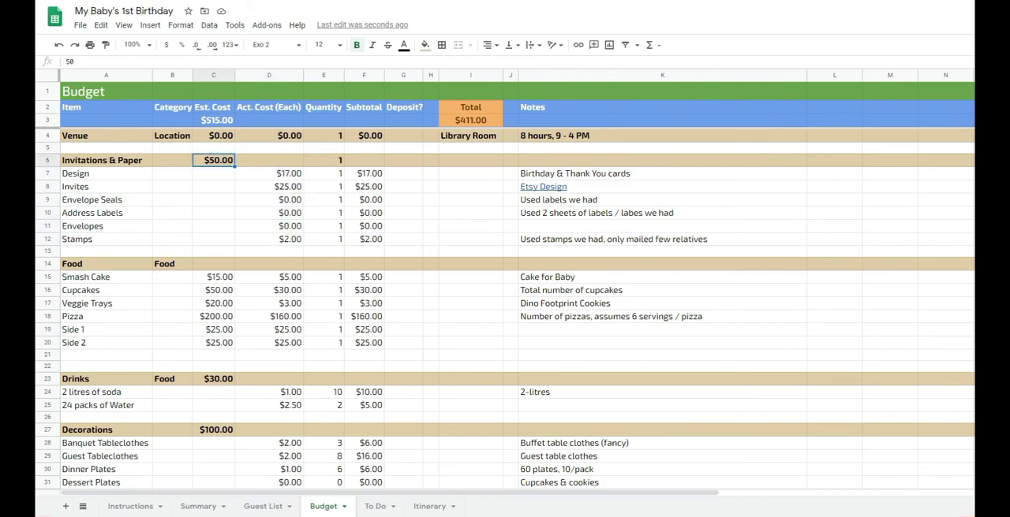
{"action": "key", "text": "Delete"}
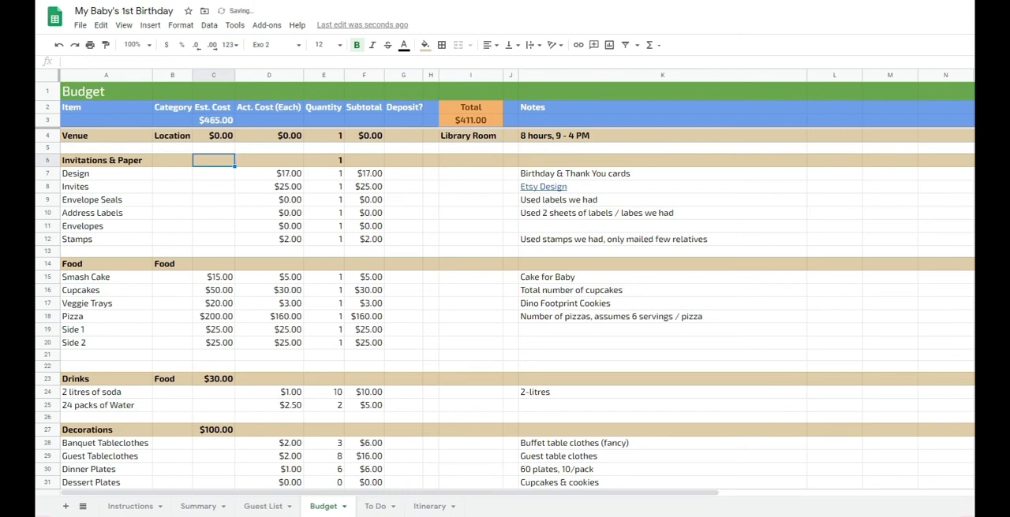
{"action": "key", "text": "Down"}
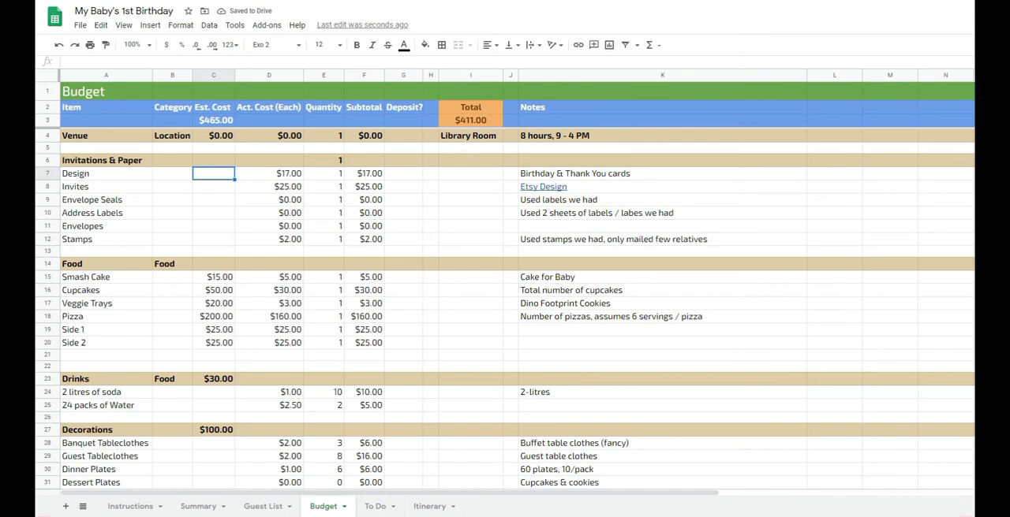
- Try 15 as the estimated cost of both the Design and Invites items, and clear the two estimates again
{"action": "type", "text": "15"}
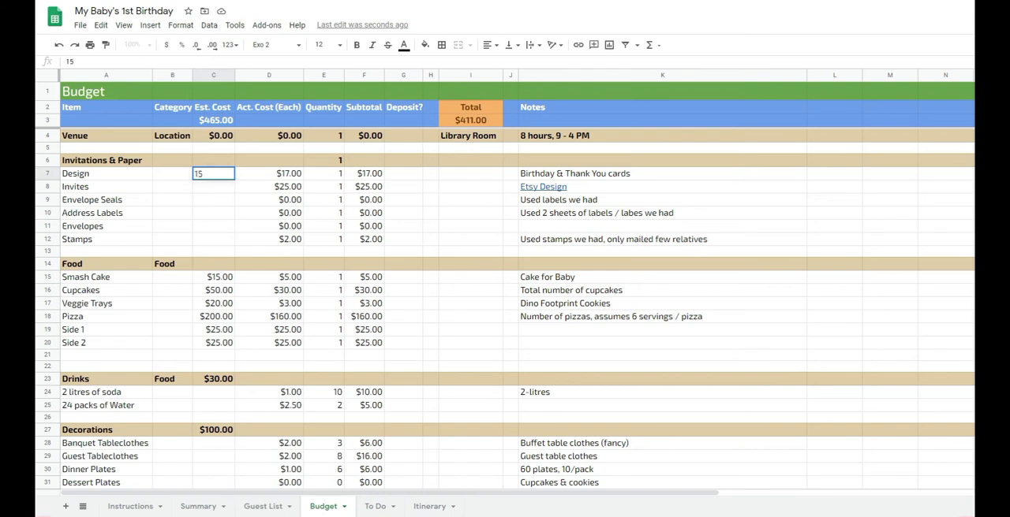
{"action": "key", "text": "Return"}
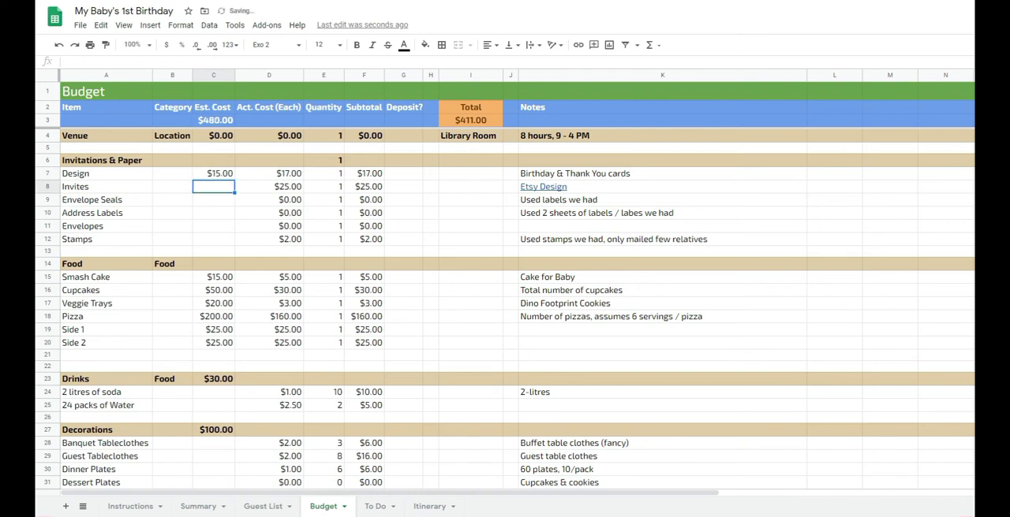
{"action": "type", "text": "15"}
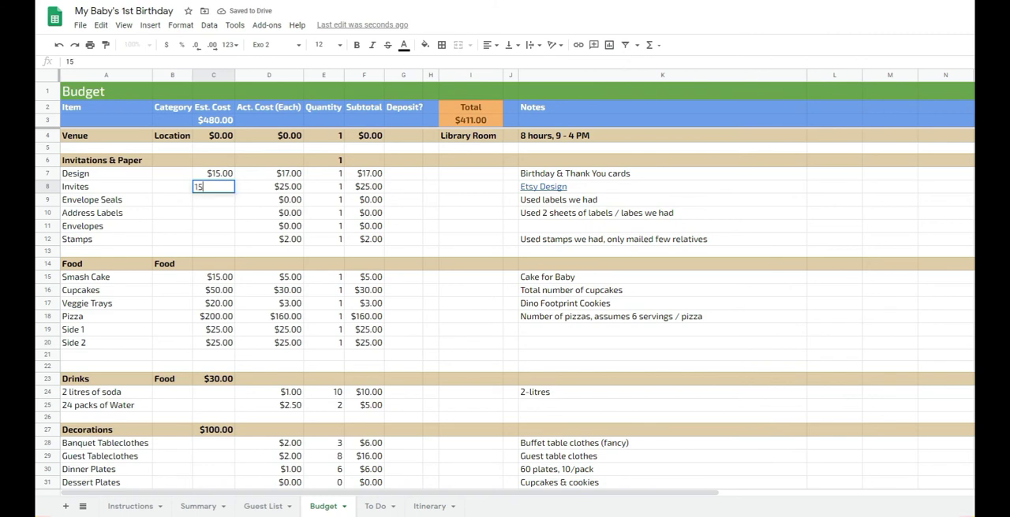
{"action": "key", "text": "Return"}
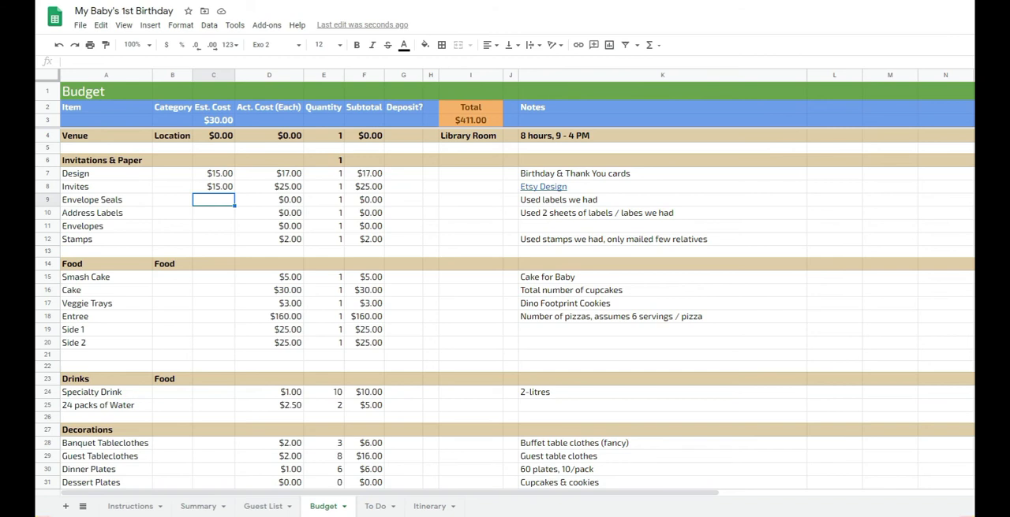
{"action": "left_click_drag", "start_coordinate": [214, 174], "coordinate": [214, 188]}
{"action": "key", "text": "Delete"}
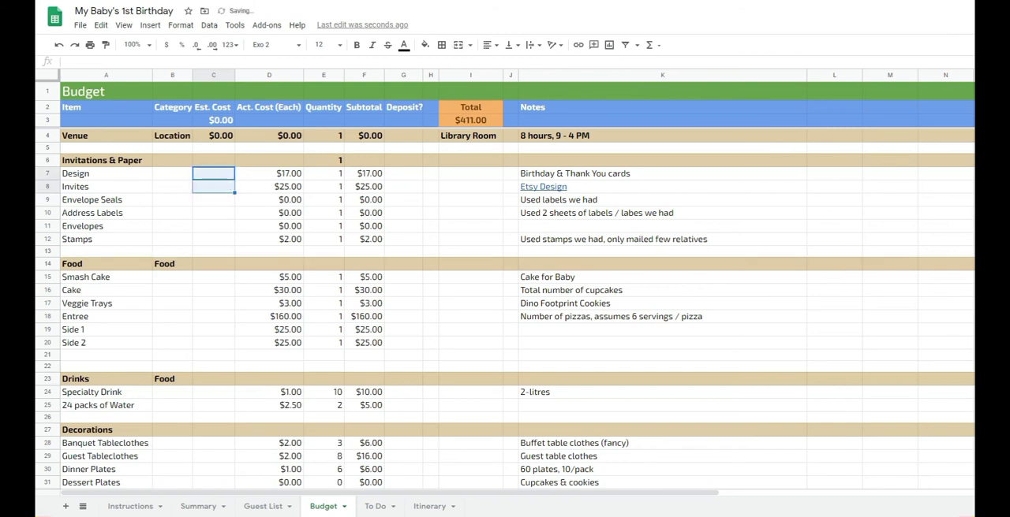
- Set the overall estimated cost of the Invitations & Paper category to 35
{"action": "left_click", "coordinate": [214, 161]}
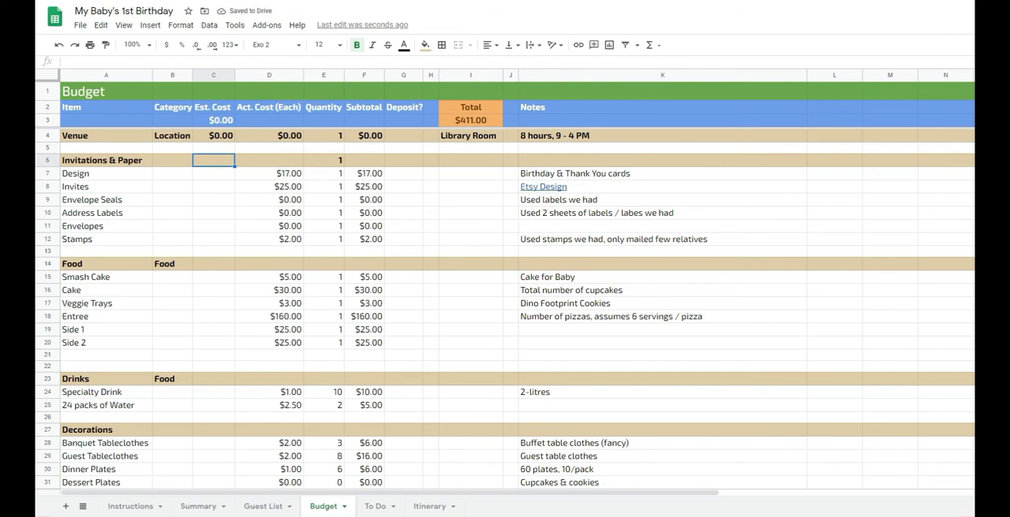
{"action": "type", "text": "35"}
{"action": "key", "text": "Return"}
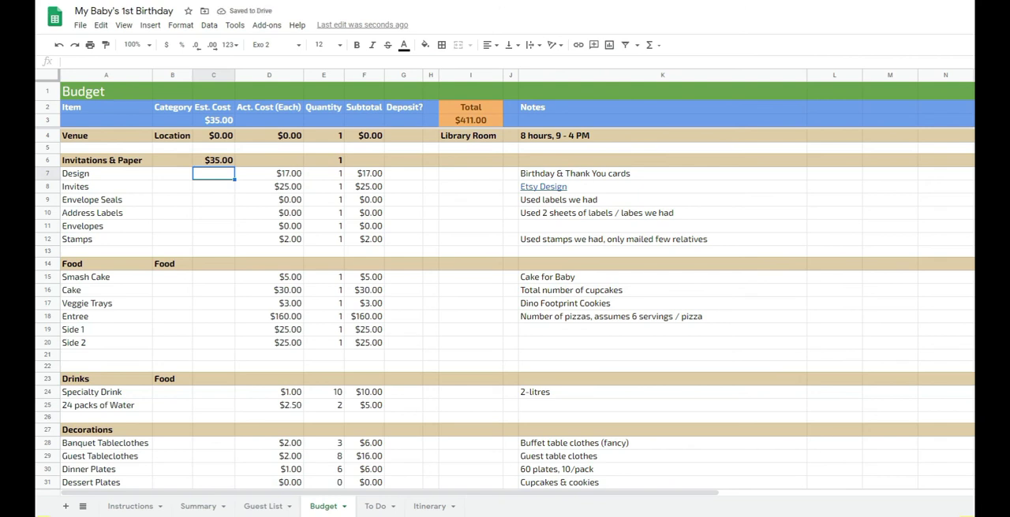
- Review the Food items' actual costs and set the Food category's overall estimated cost to 200
{"action": "left_click", "coordinate": [213, 278]}
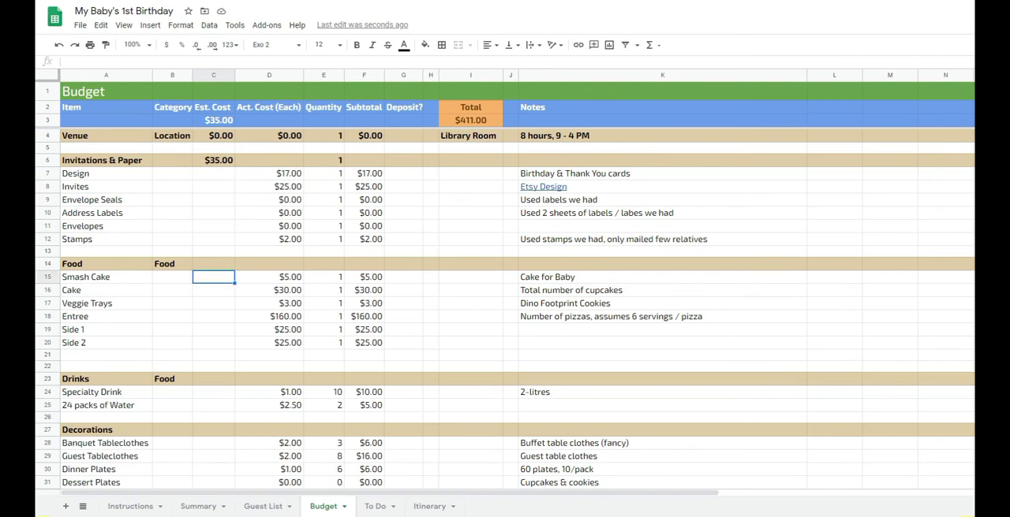
{"action": "left_click", "coordinate": [213, 264]}
{"action": "left_click_drag", "start_coordinate": [269, 277], "coordinate": [269, 343]}
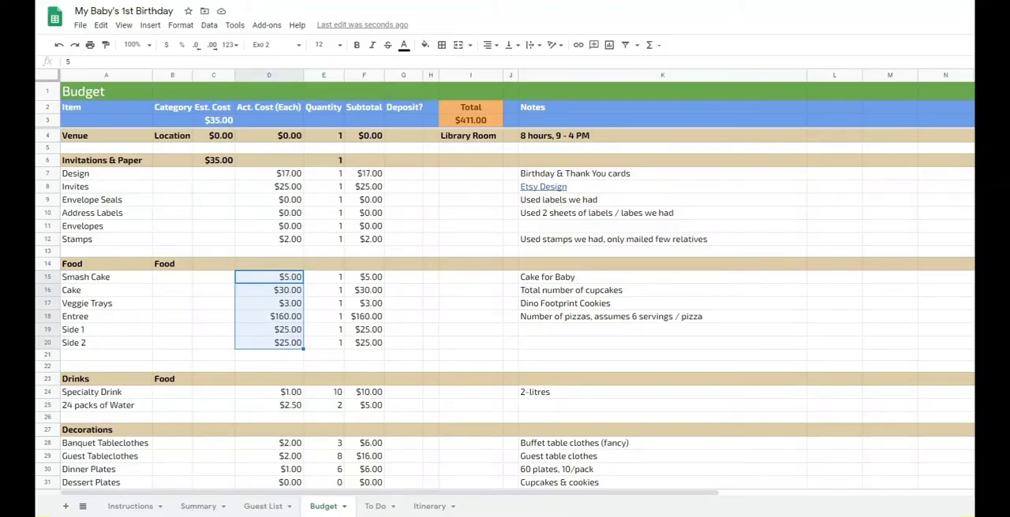
{"action": "left_click", "coordinate": [213, 264]}
{"action": "type", "text": "200"}
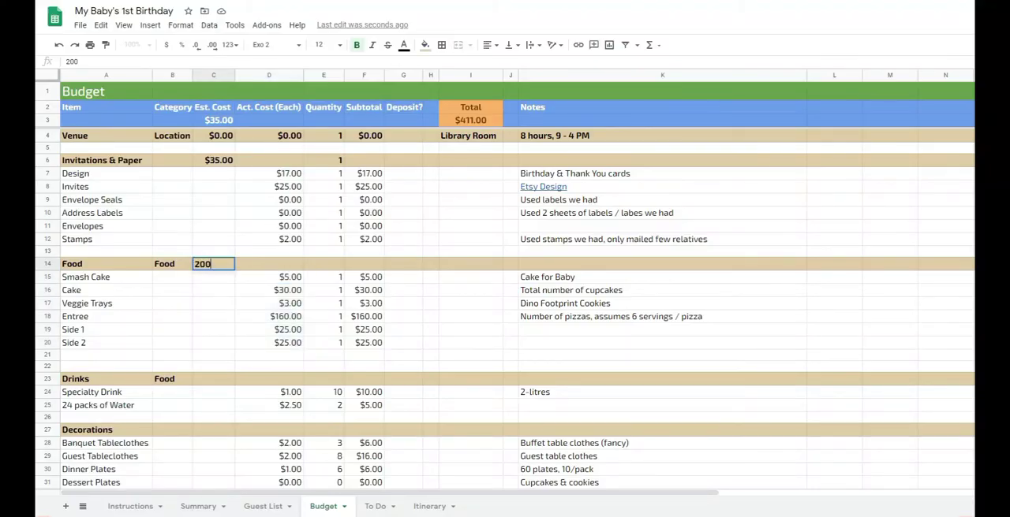
{"action": "key", "text": "Return"}
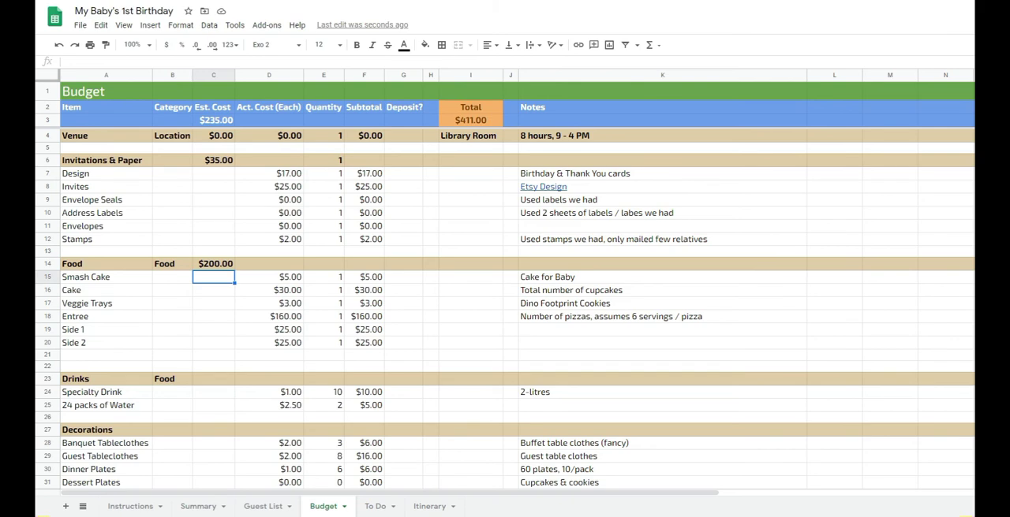
- Set the Drinks category's overall estimated cost to 5
{"action": "scroll", "coordinate": [505, 311], "scroll_direction": "down", "scroll_amount": 3}
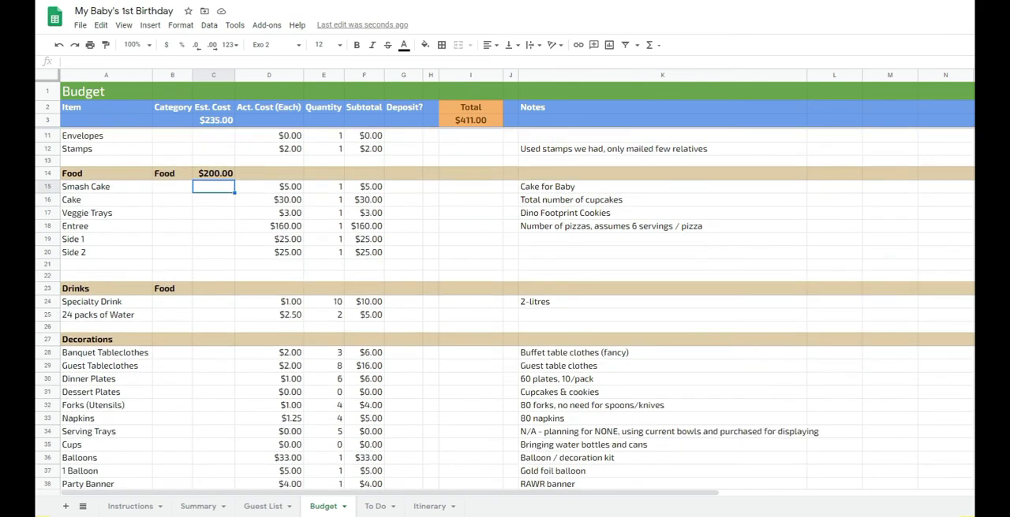
{"action": "scroll", "coordinate": [505, 310], "scroll_direction": "down", "scroll_amount": 4}
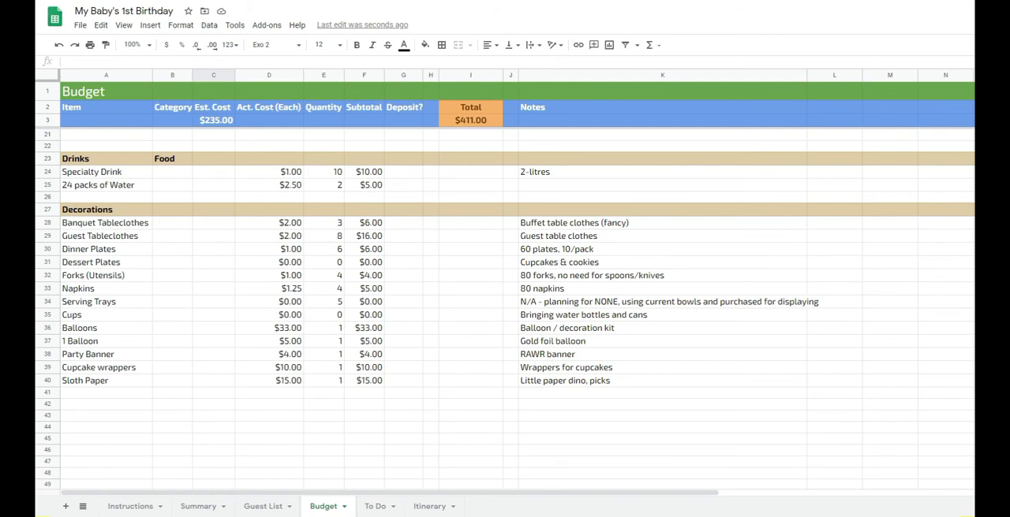
{"action": "left_click", "coordinate": [213, 185]}
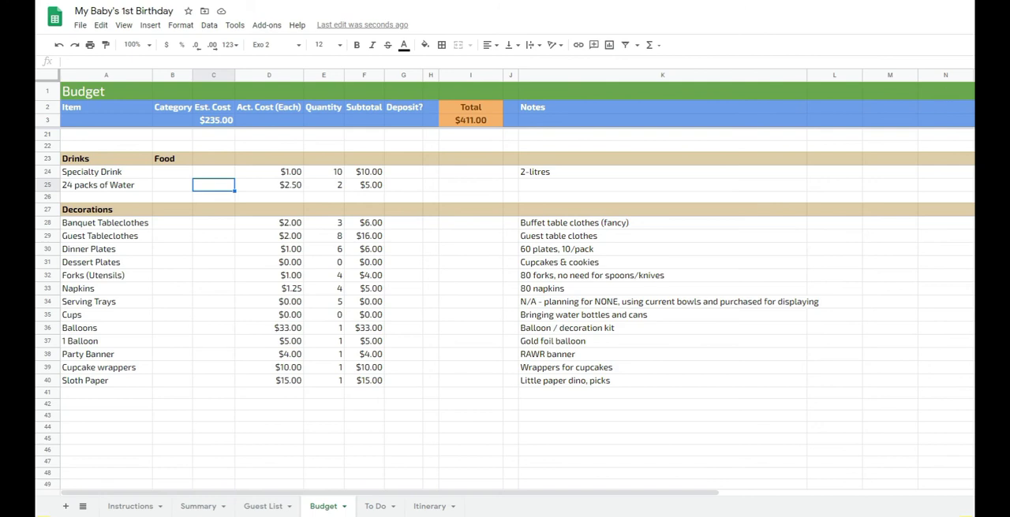
{"action": "left_click", "coordinate": [213, 159]}
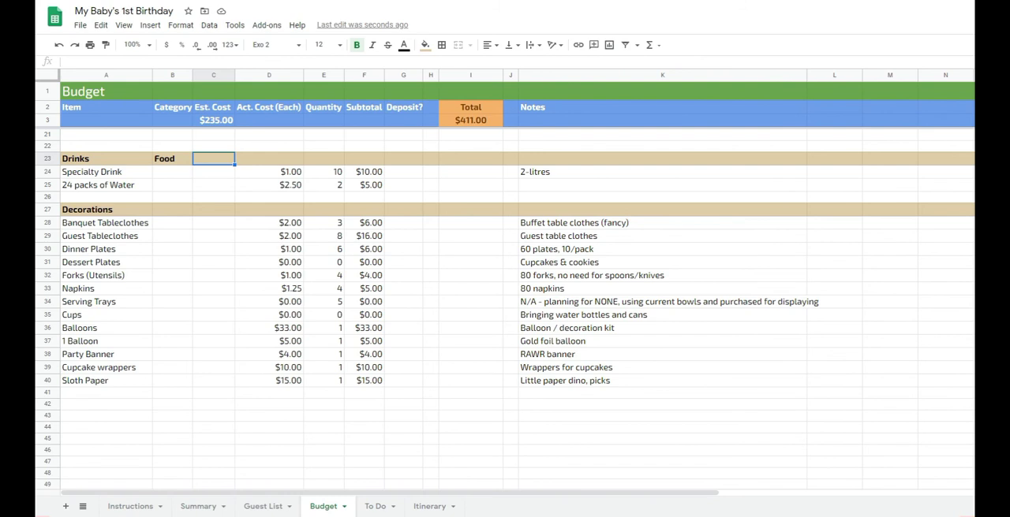
{"action": "type", "text": "5"}
{"action": "key", "text": "Return"}
- Review the Decorations items' actual costs and set the Decorations category's overall estimated cost to 75
{"action": "key", "text": "Down"}
{"action": "key", "text": "Down"}
{"action": "key", "text": "Down"}
{"action": "scroll", "coordinate": [505, 307], "scroll_direction": "down", "scroll_amount": 1}
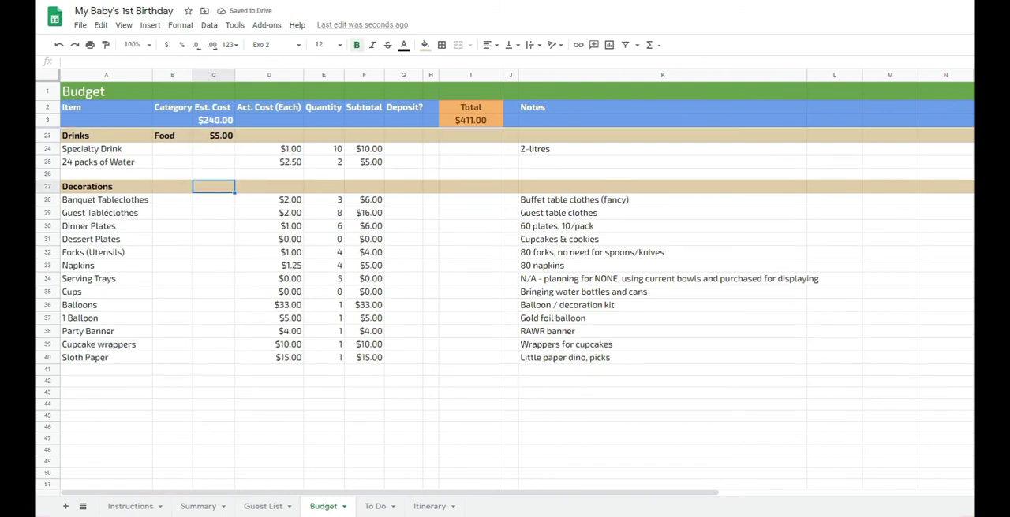
{"action": "scroll", "coordinate": [505, 308], "scroll_direction": "down", "scroll_amount": 1}
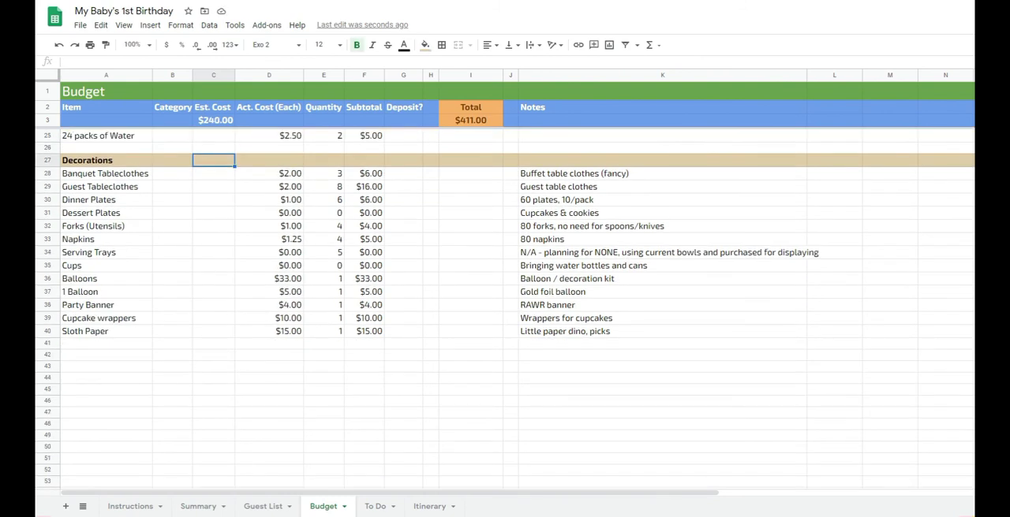
{"action": "scroll", "coordinate": [504, 308], "scroll_direction": "down", "scroll_amount": 1}
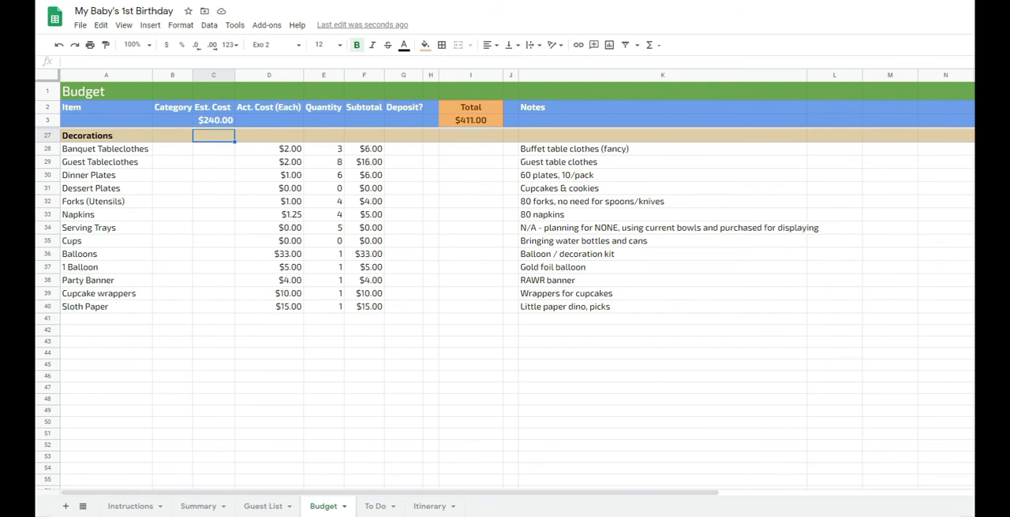
{"action": "left_click_drag", "start_coordinate": [269, 149], "coordinate": [269, 307]}
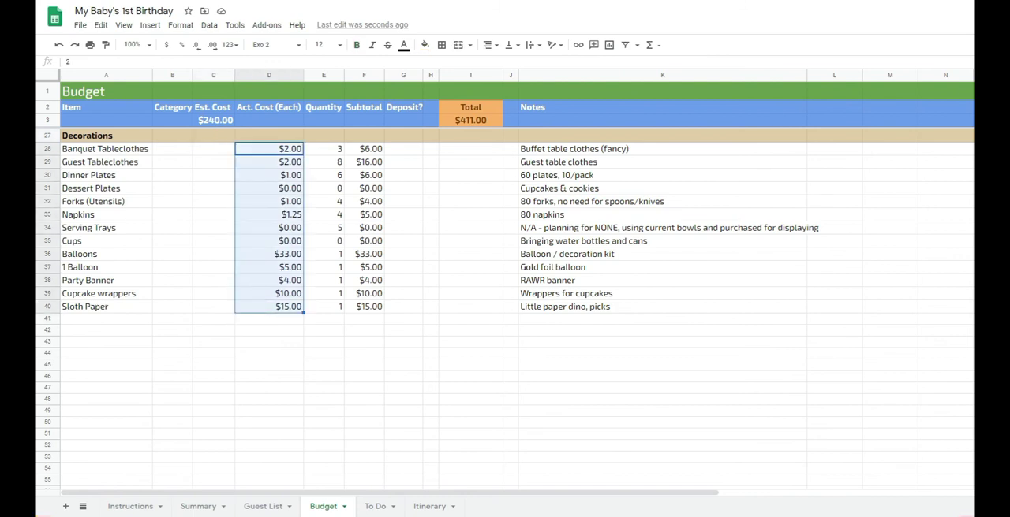
{"action": "left_click", "coordinate": [213, 135]}
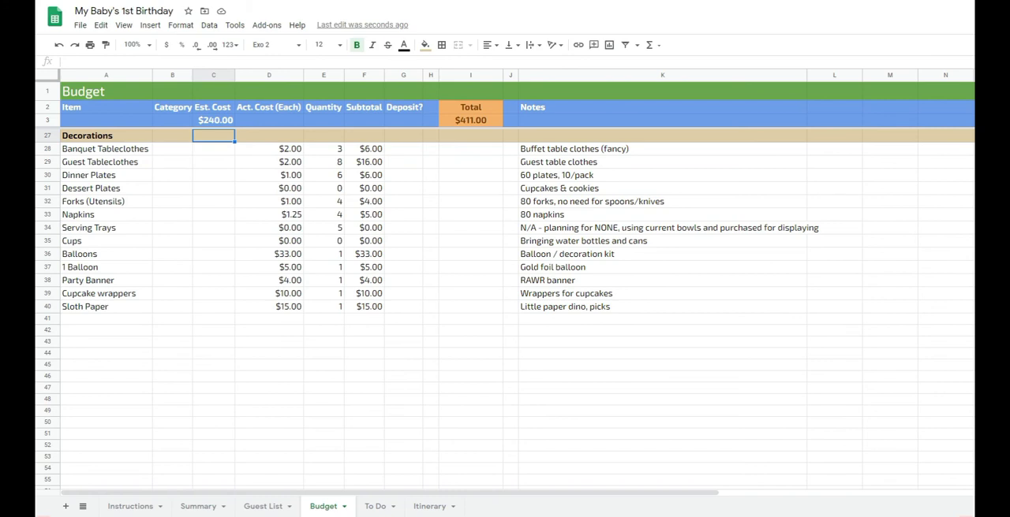
{"action": "type", "text": "75"}
{"action": "key", "text": "Return"}
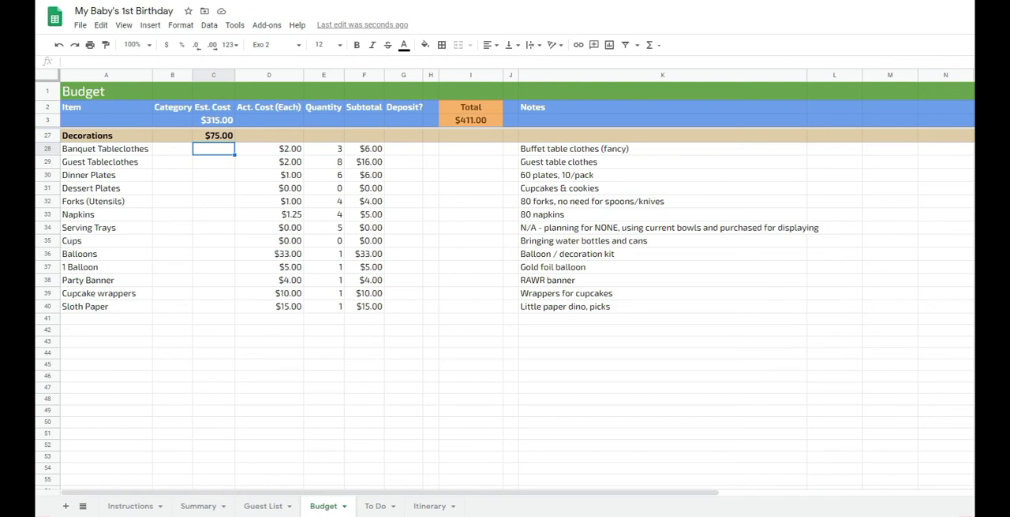
- Clear the actual costs of all budget items from Design down to Sloth Paper and check the Total
{"action": "scroll", "coordinate": [505, 300], "scroll_direction": "up", "scroll_amount": 5}
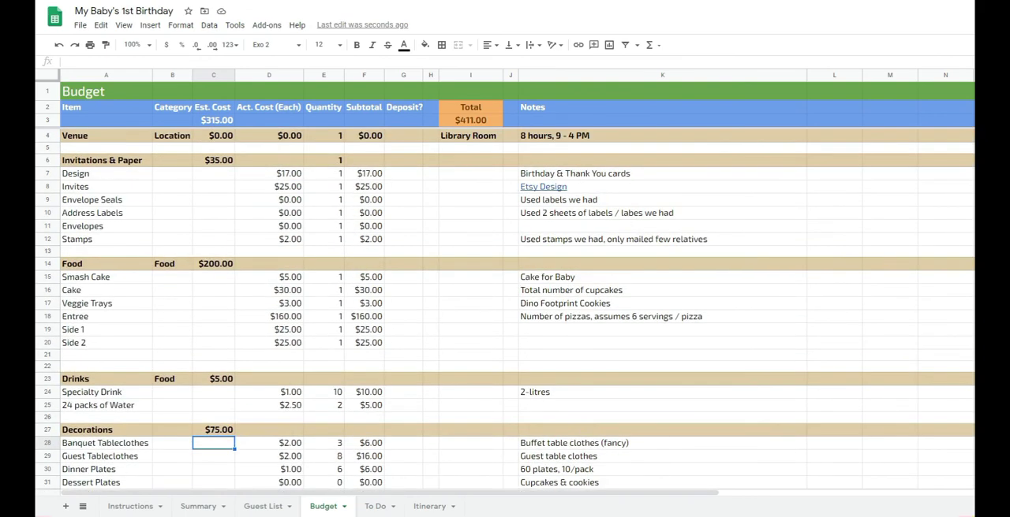
{"action": "double_click", "coordinate": [471, 121]}
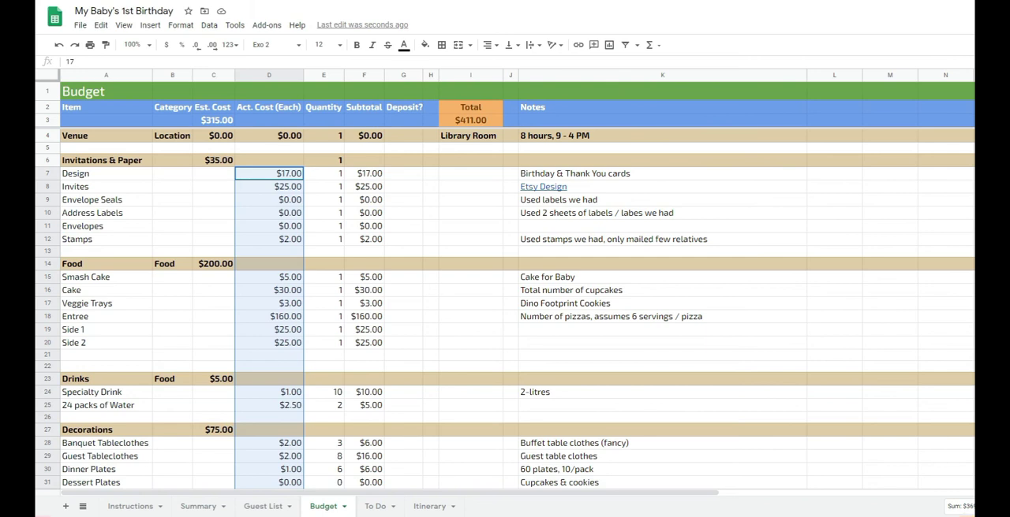
{"action": "scroll", "coordinate": [504, 307], "scroll_direction": "down", "scroll_amount": 6}
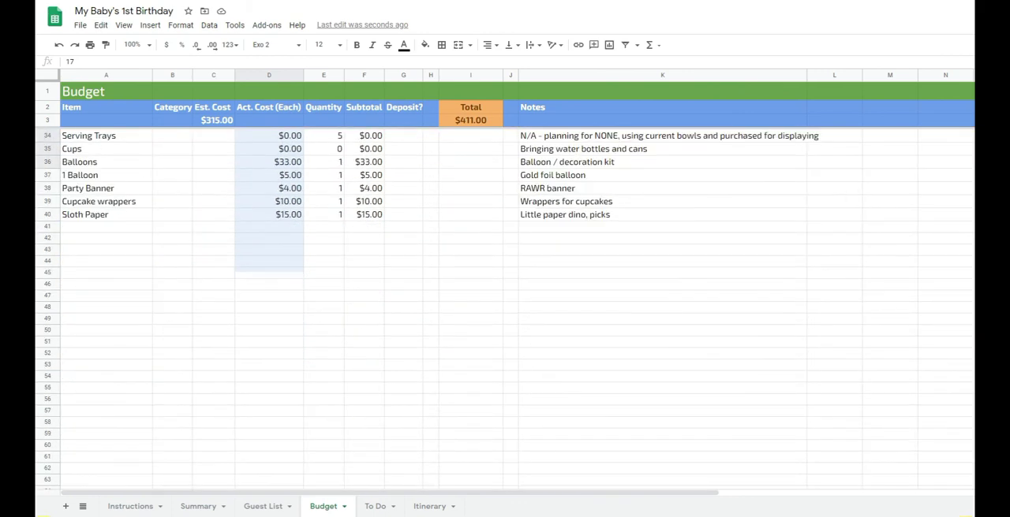
{"action": "left_click_drag", "start_coordinate": [269, 268], "coordinate": [269, 216]}
{"action": "key", "text": "Delete"}
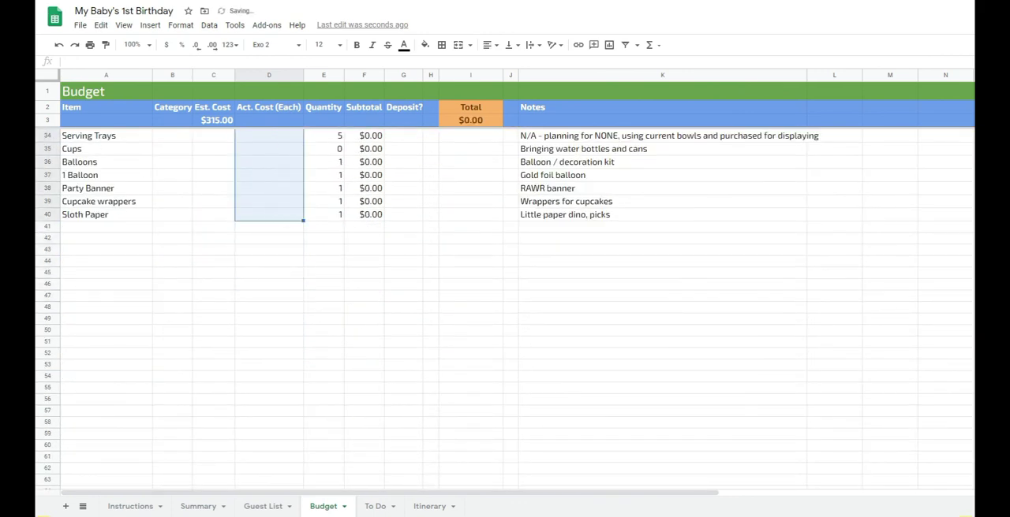
{"action": "scroll", "coordinate": [505, 308], "scroll_direction": "up", "scroll_amount": 6}
{"action": "left_click", "coordinate": [470, 120]}
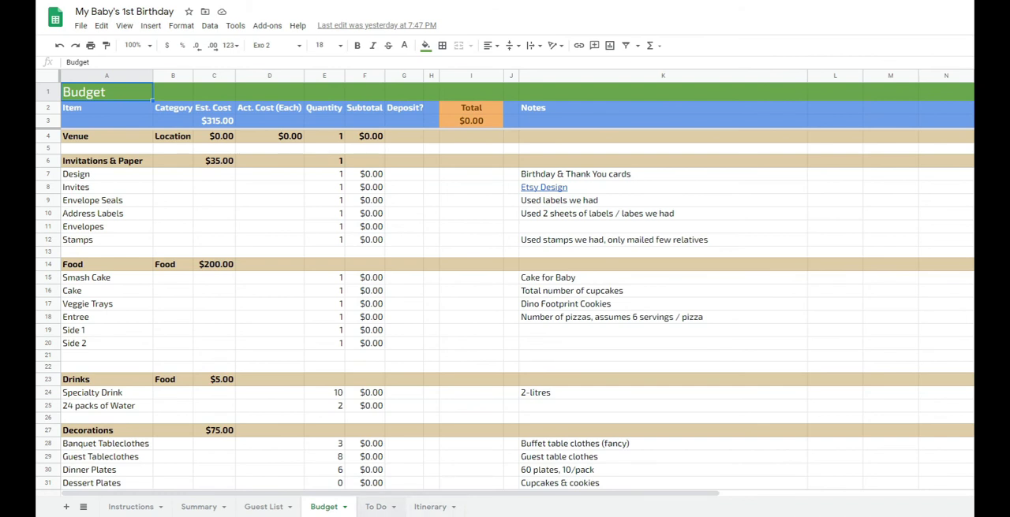
- Open the To Do sheet and examine who is handling the food and dessert items and the Pizza note
{"action": "left_click", "coordinate": [376, 507]}
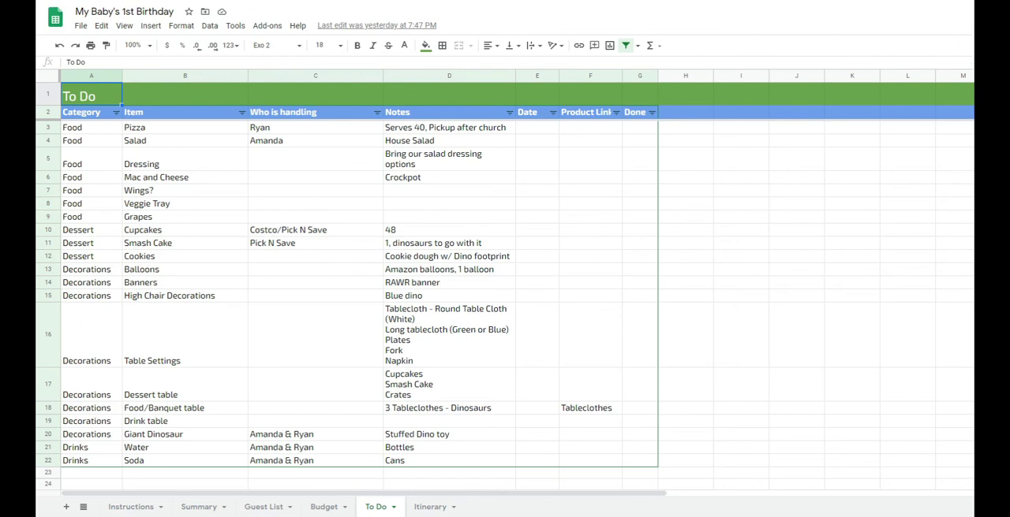
{"action": "left_click_drag", "start_coordinate": [315, 127], "coordinate": [314, 243]}
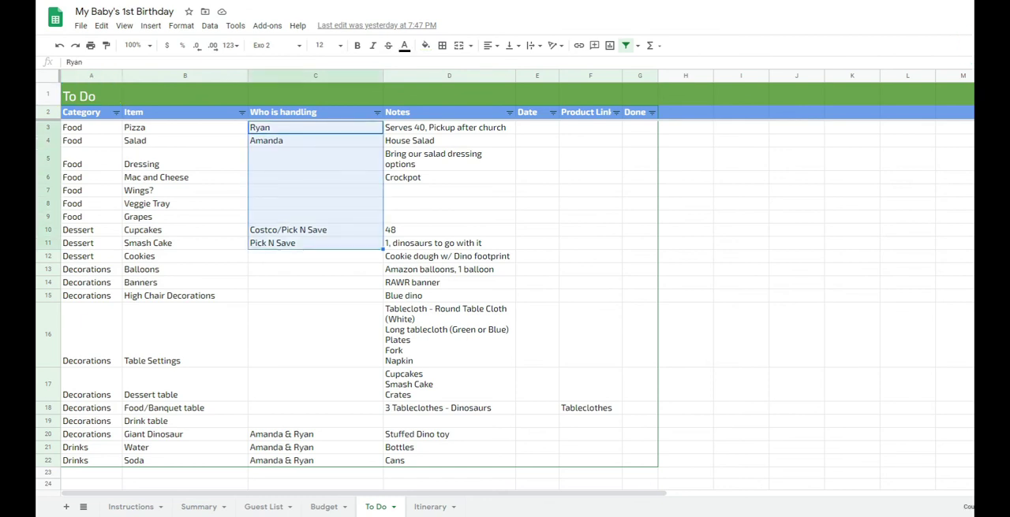
{"action": "left_click", "coordinate": [315, 127]}
{"action": "left_click", "coordinate": [449, 127]}
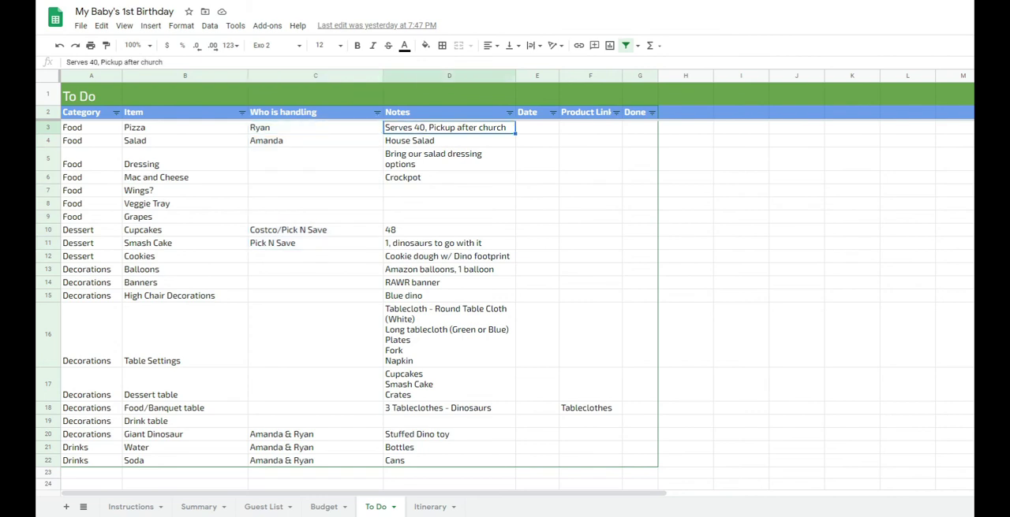
- Examine the To Do list's Done column and its filter options without applying a filter
{"action": "left_click_drag", "start_coordinate": [639, 127], "coordinate": [639, 217]}
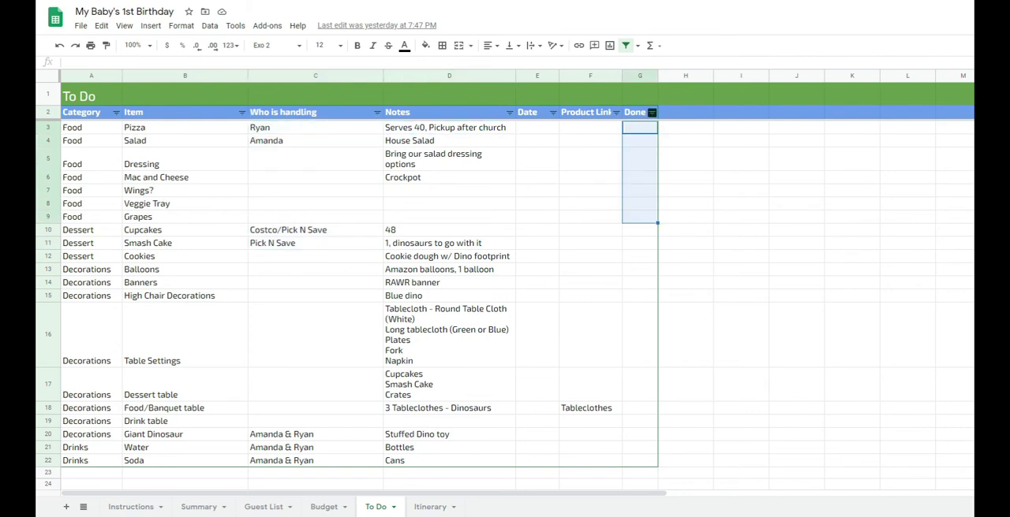
{"action": "left_click", "coordinate": [652, 112]}
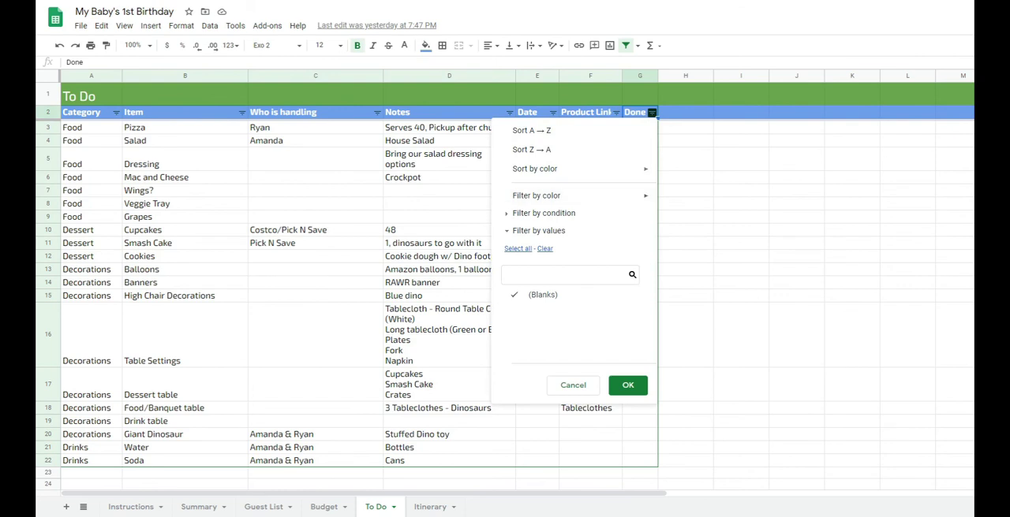
{"action": "left_click", "coordinate": [573, 385]}
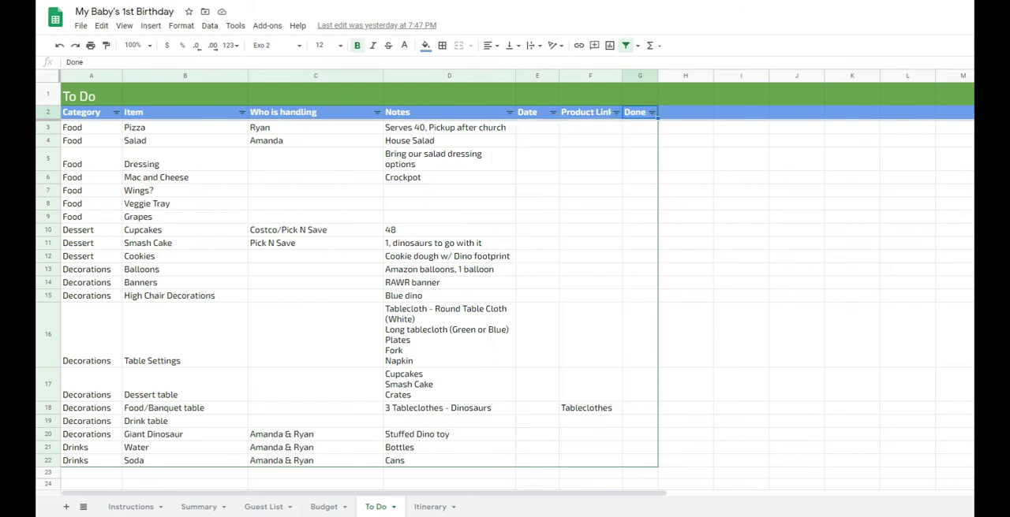